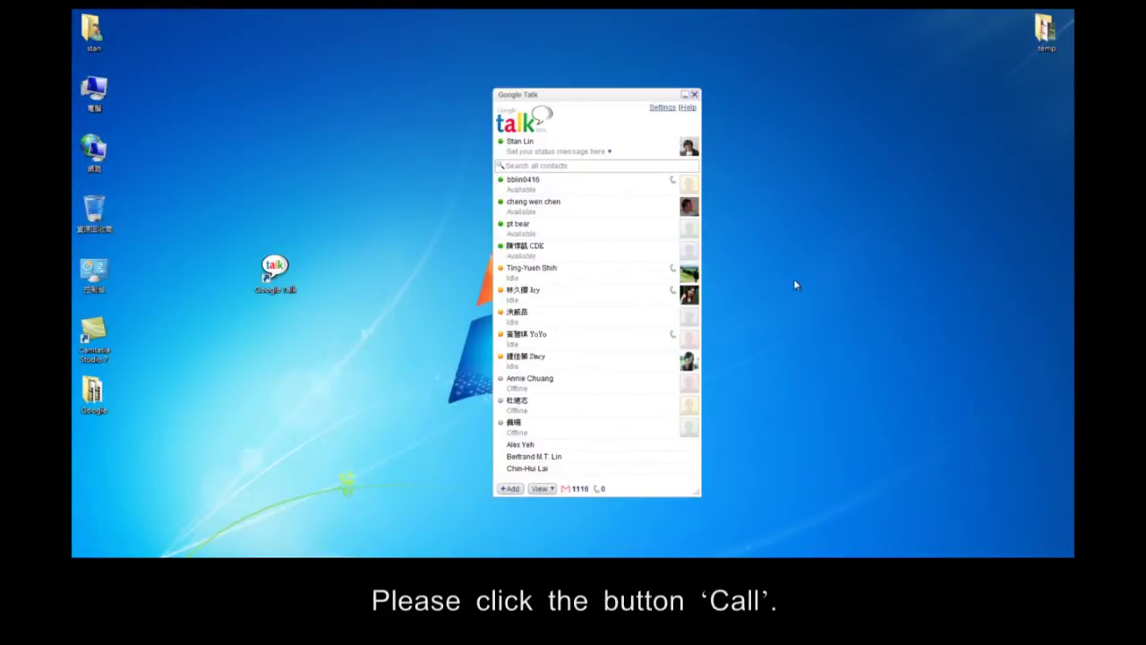
Voice-call the first contact in the Google Talk list, then hang up the call.
mouse_move(563, 185)
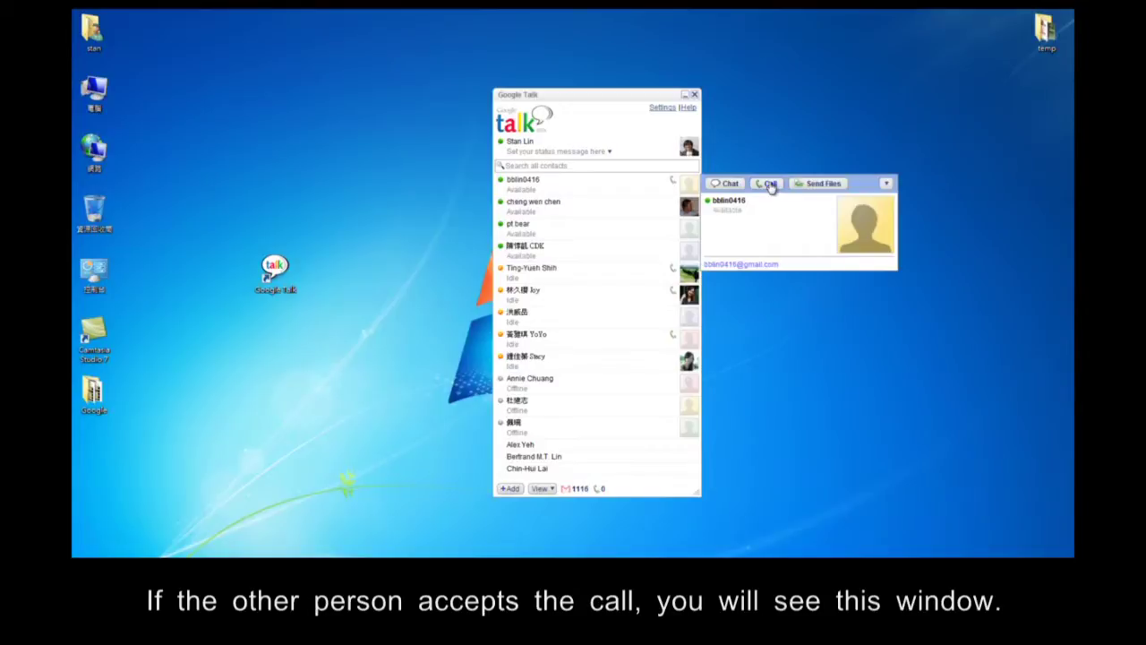
left_click(768, 183)
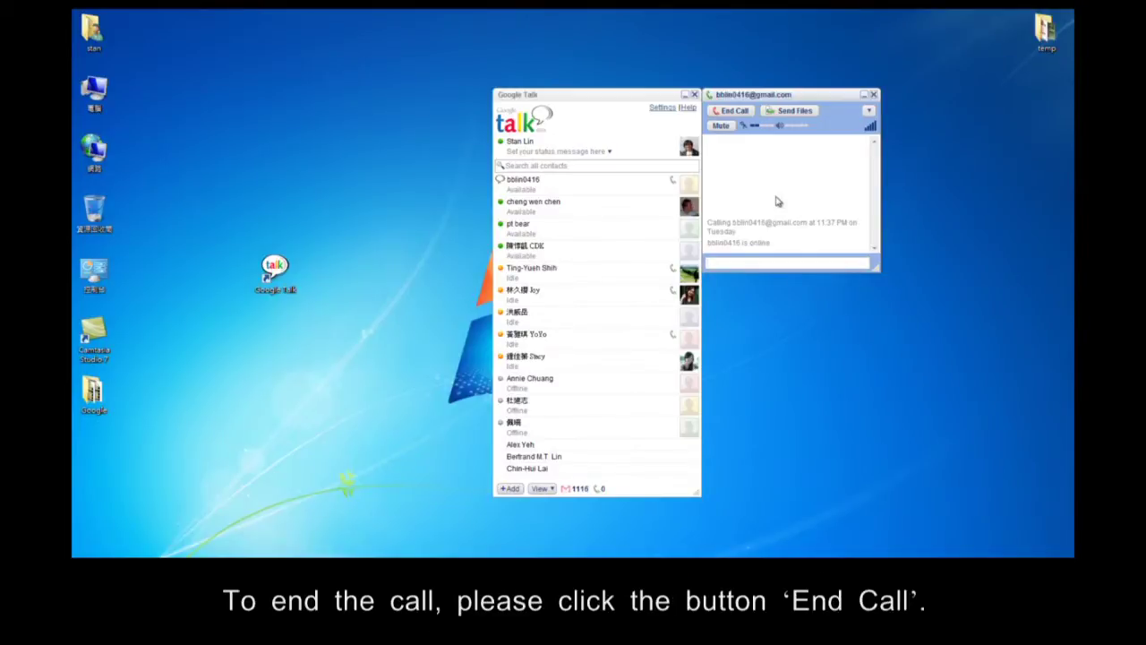
left_click(739, 118)
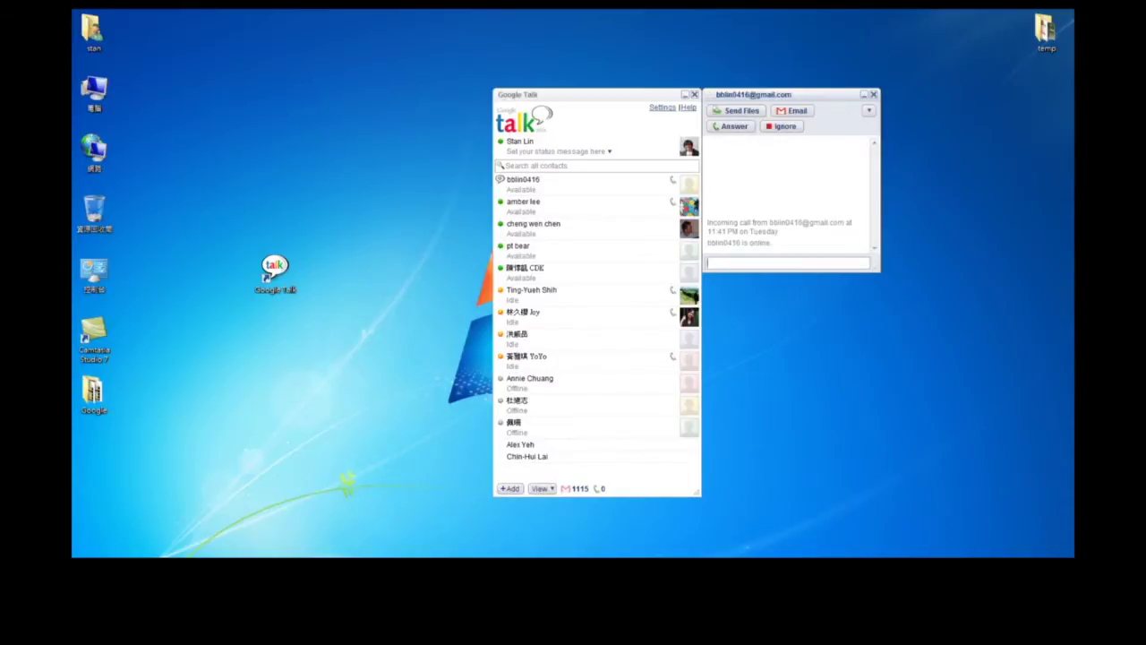
Switch your Google Talk status to Busy, then back to Available.
left_click(832, 393)
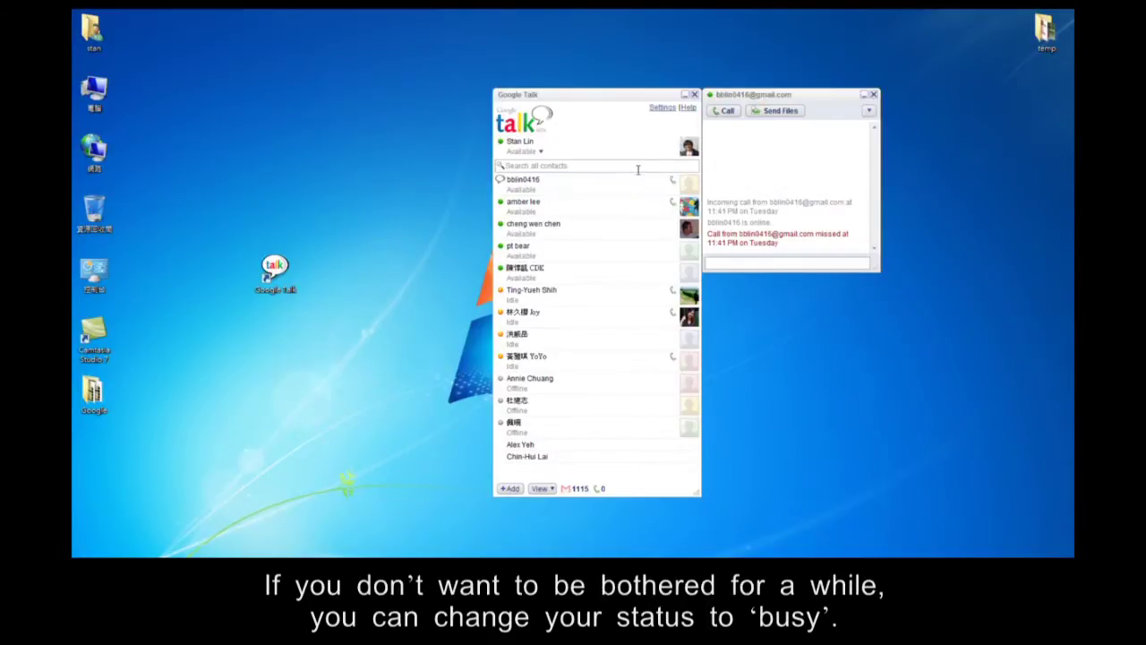
left_click(539, 154)
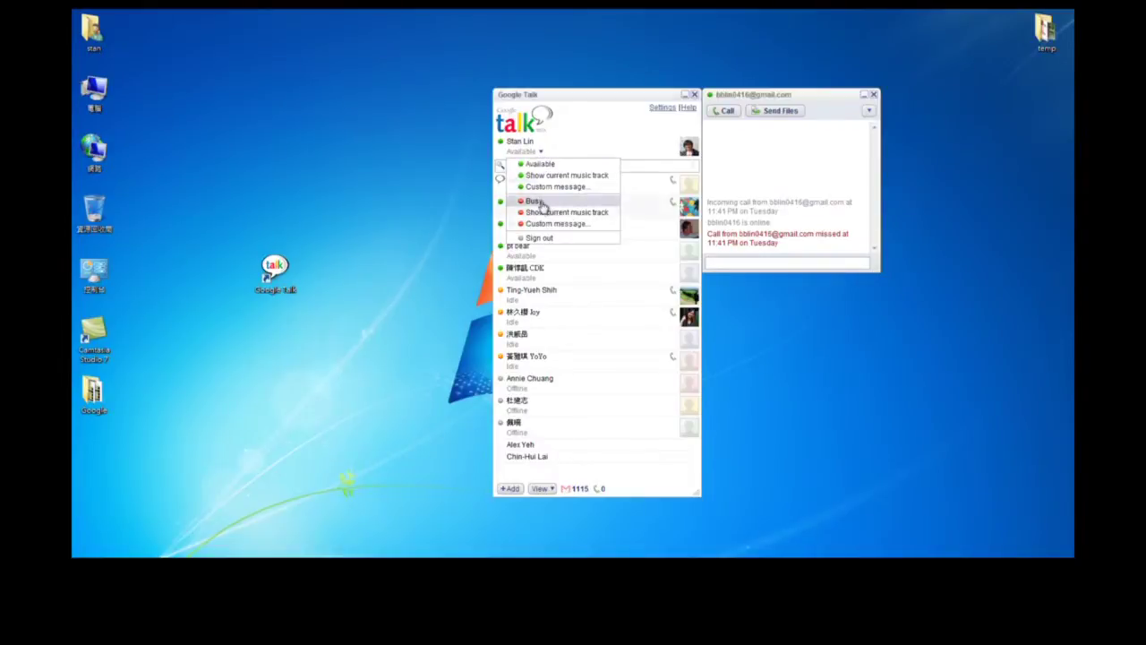
left_click(540, 203)
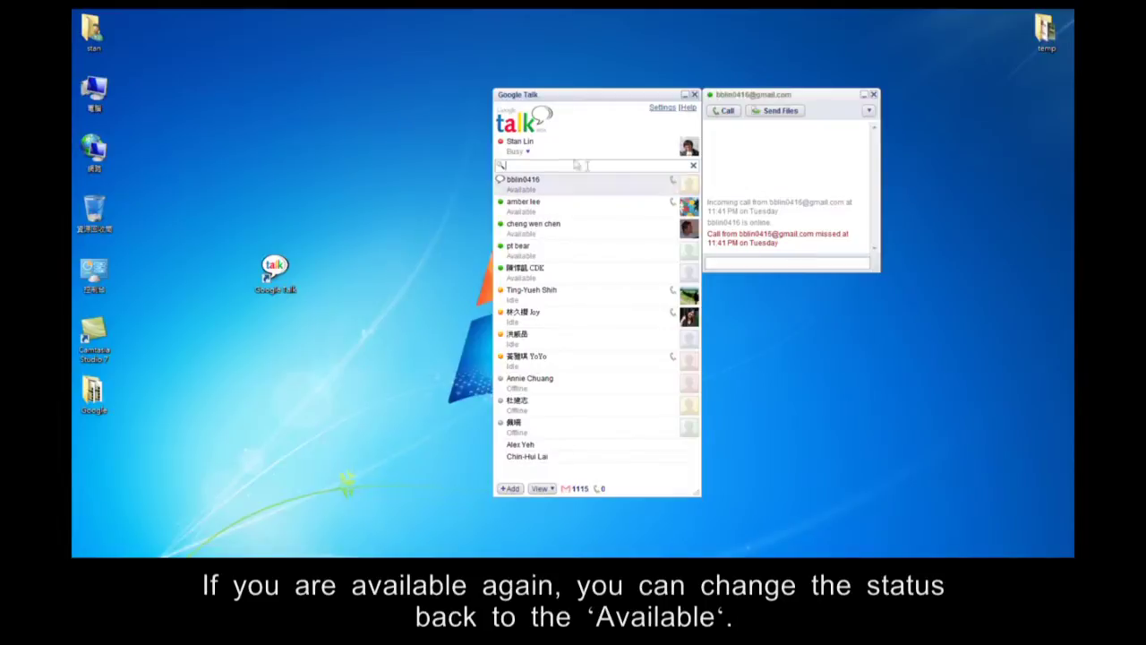
left_click(527, 154)
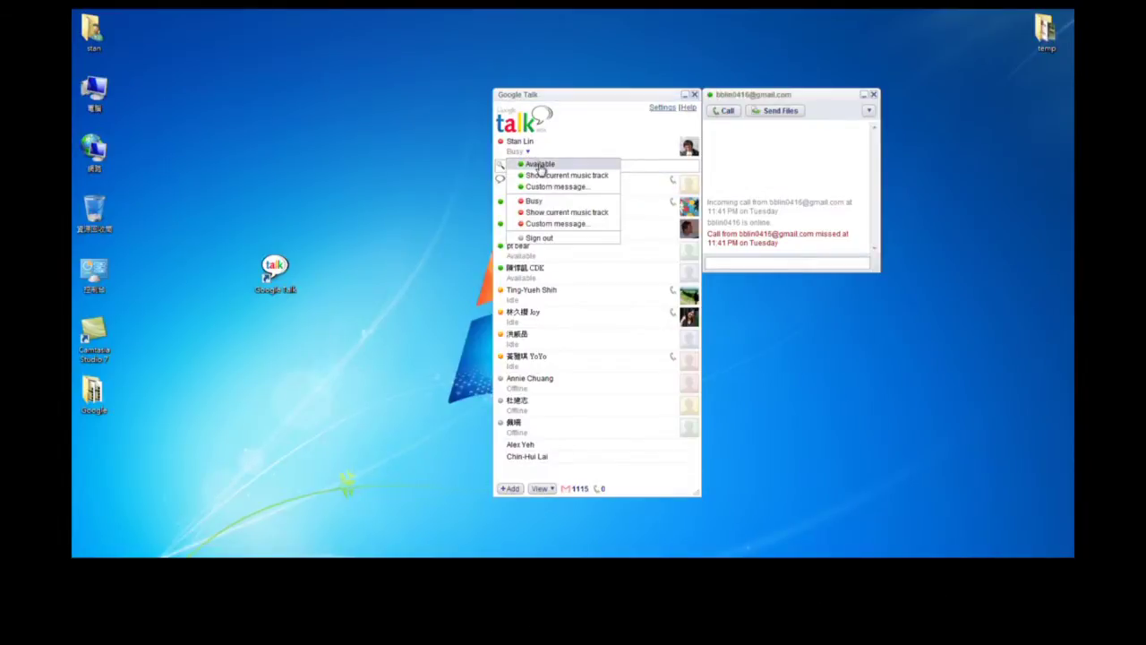
left_click(540, 165)
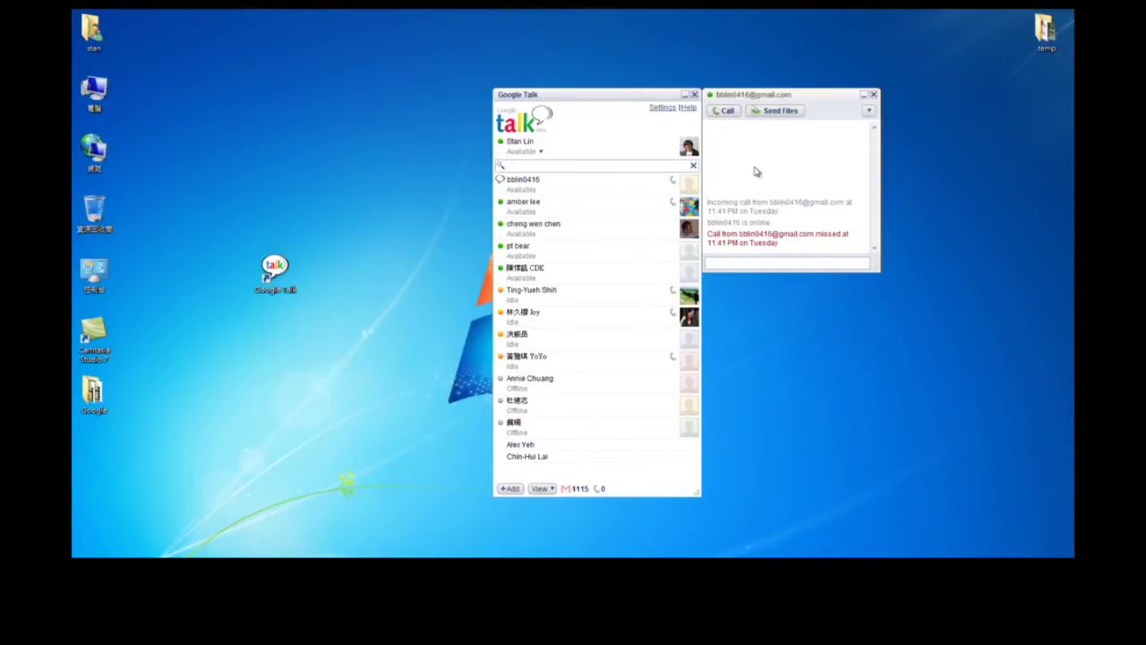
left_click(541, 151)
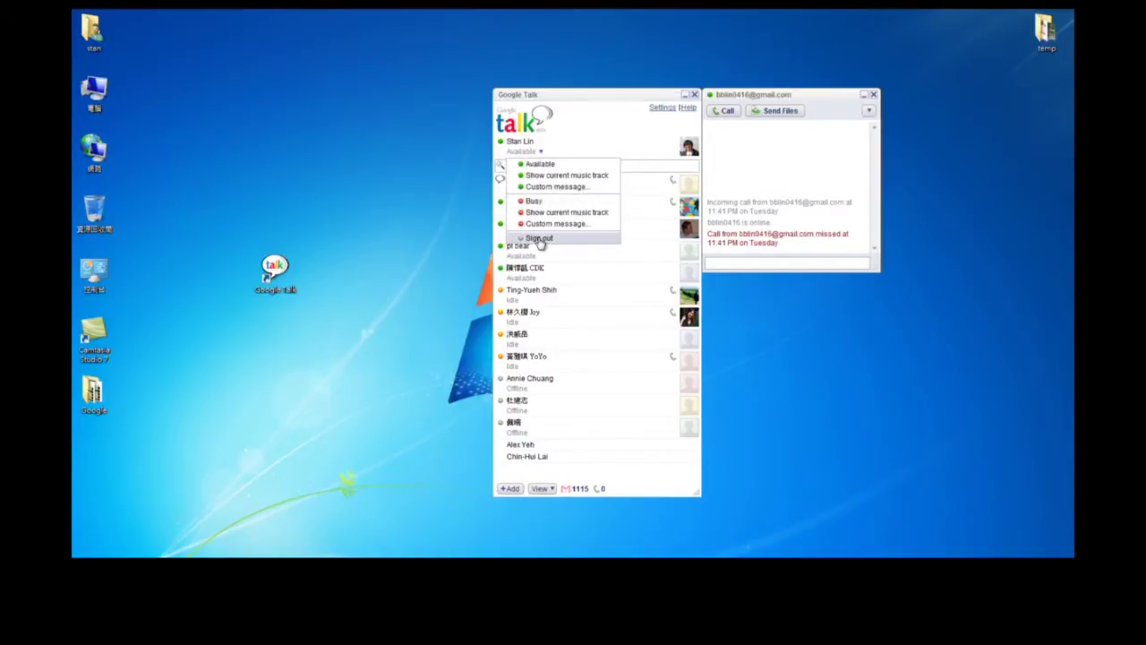
Sign out of Google Talk and close its window.
left_click(540, 238)
left_click(565, 333)
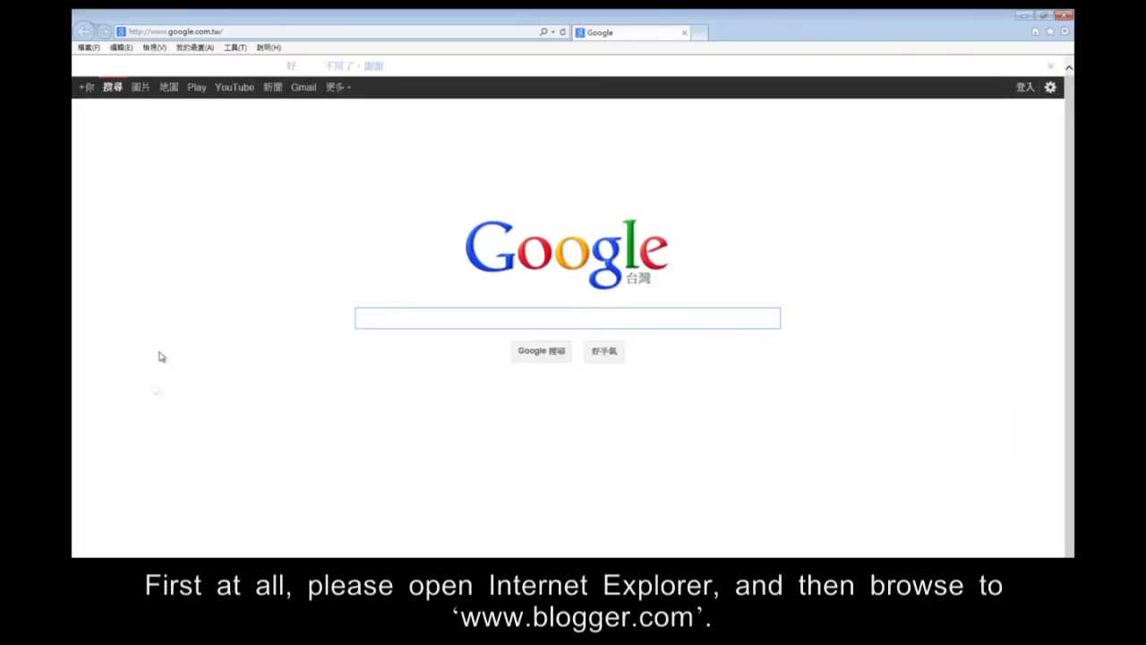
left_click(331, 32)
type("www.blogger.com/")
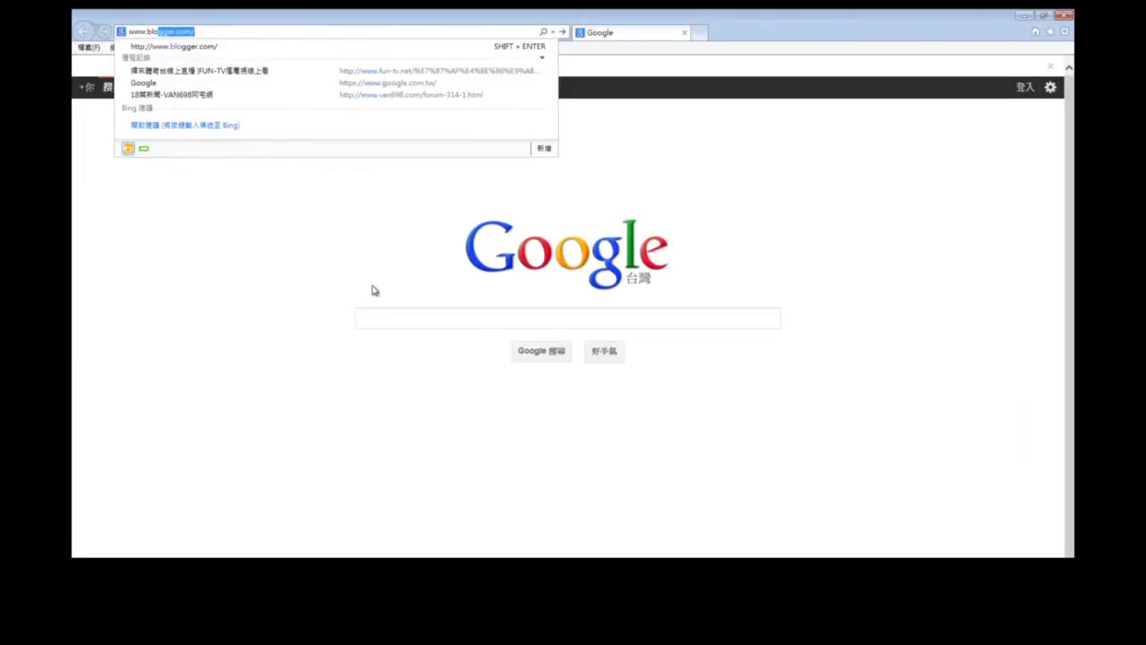
key("Return")
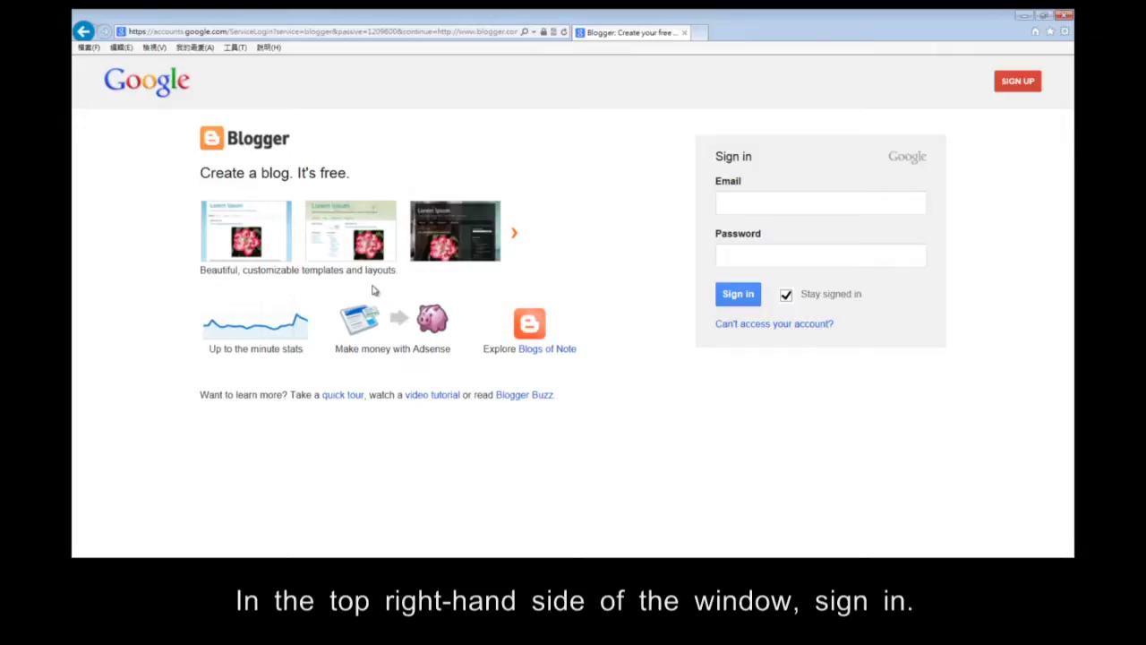
Sign in with the saved Google account e-mail and its password.
left_click(761, 200)
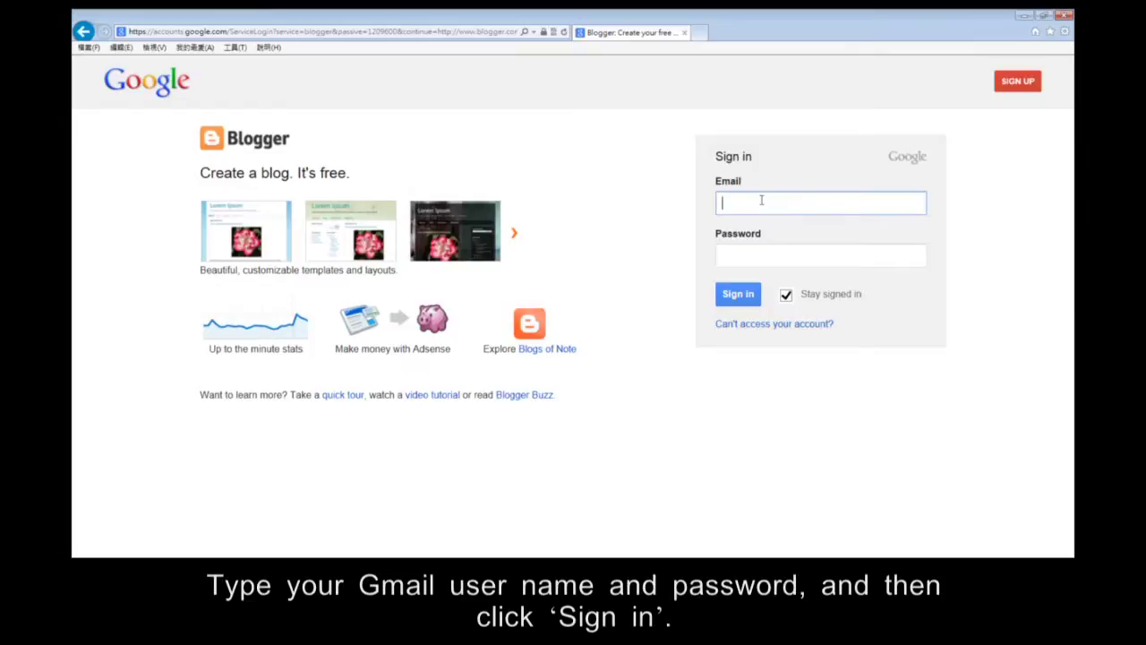
type("bbli")
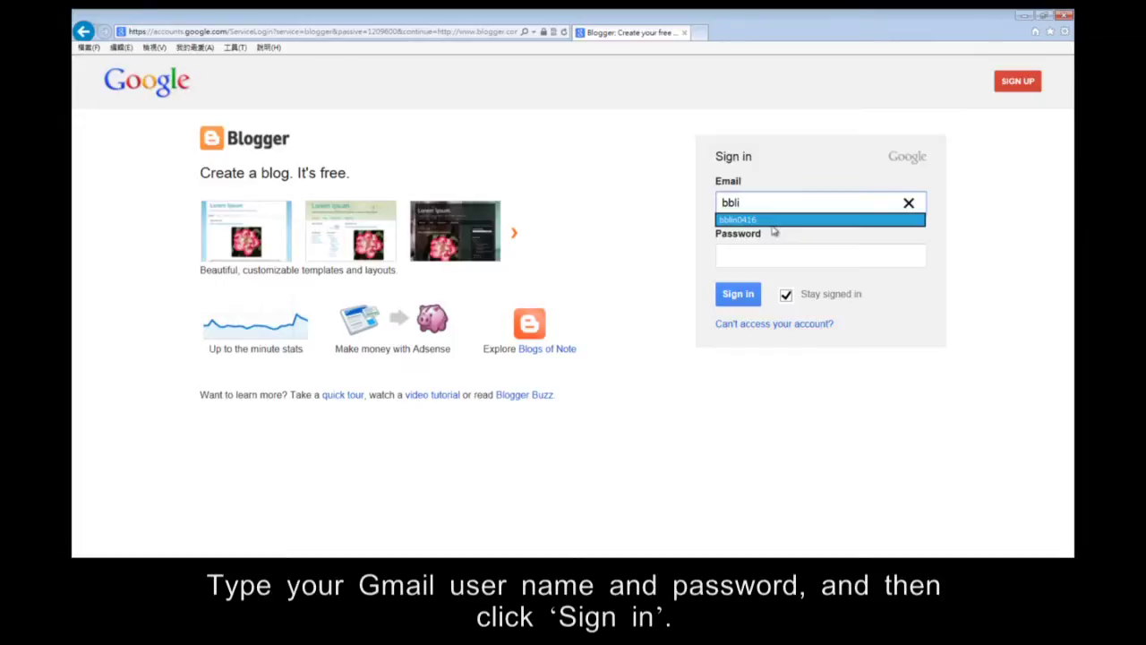
left_click(768, 222)
left_click(788, 258)
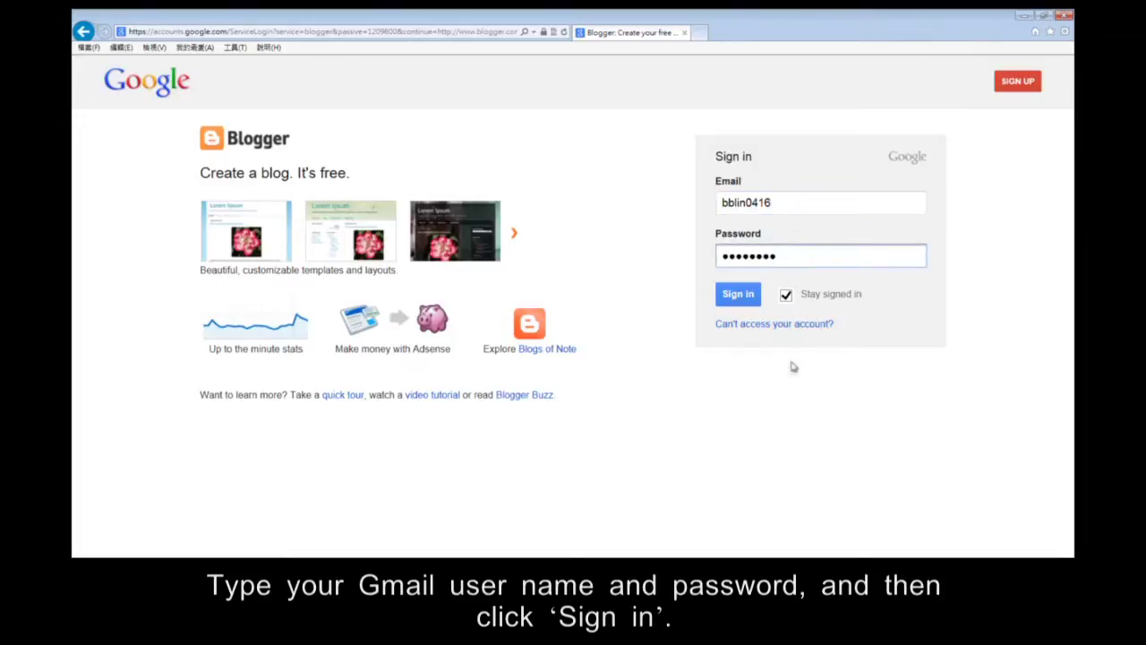
left_click(745, 295)
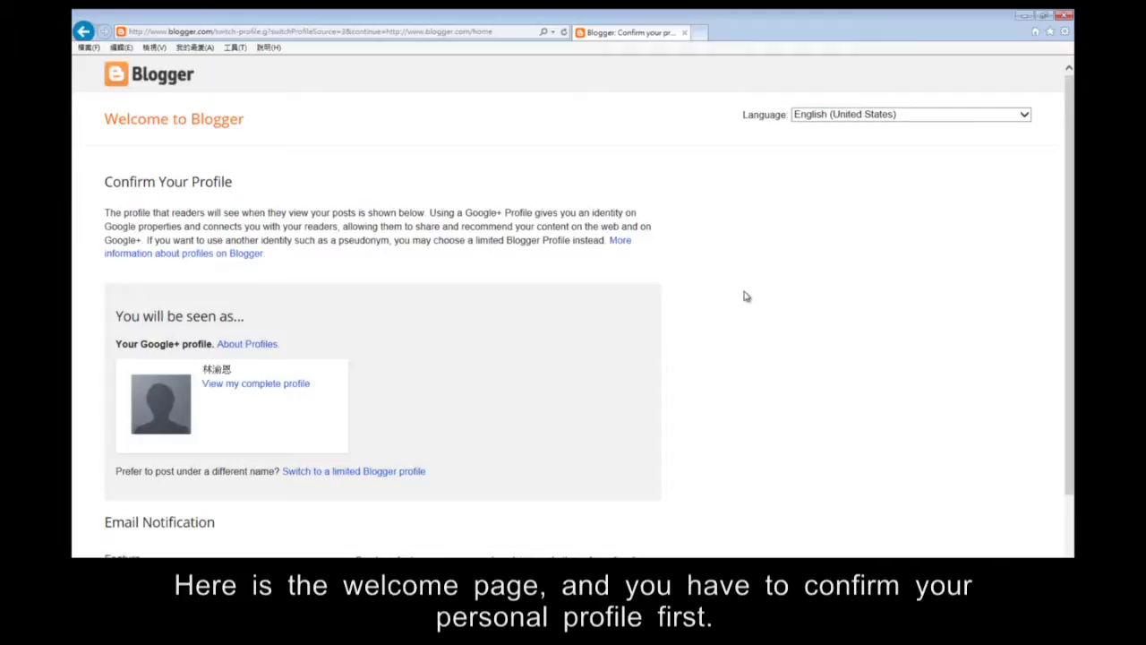
Confirm the profile with Continue to Blogger and begin creating a new blog from the empty dashboard.
scroll(438, 445, "down", 3)
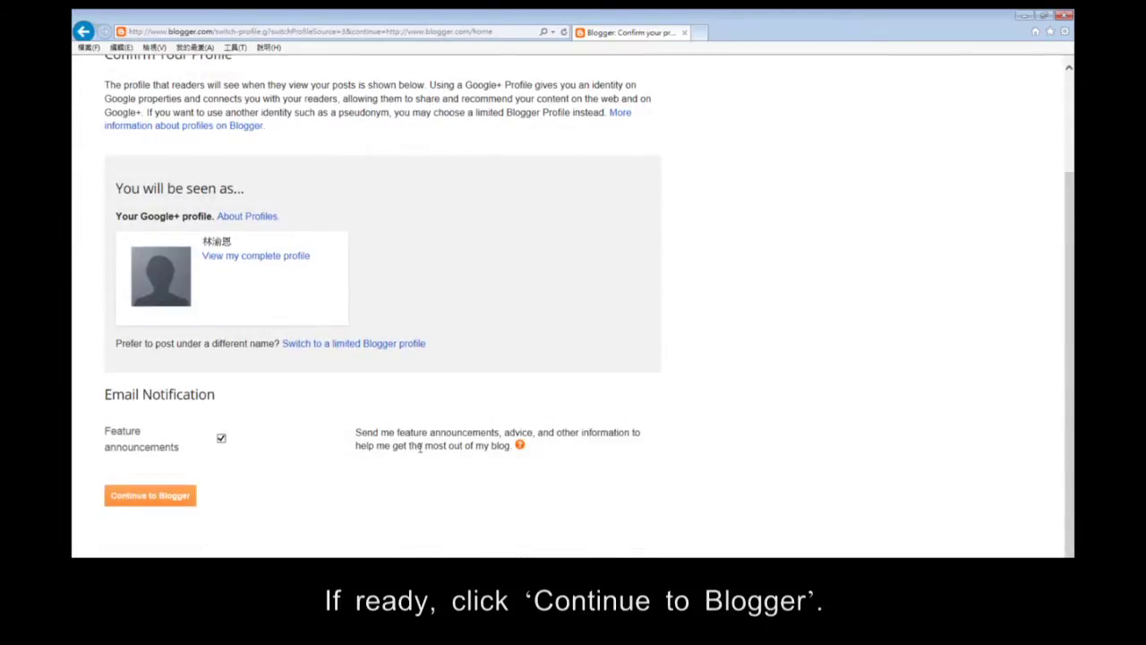
left_click(171, 505)
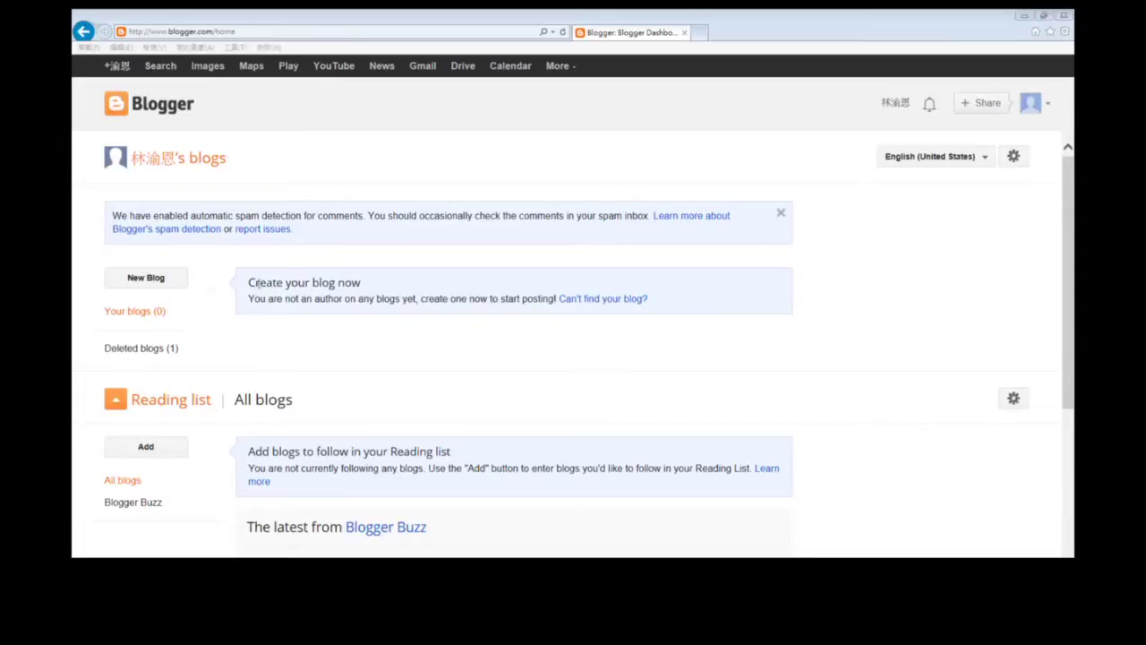
left_click(146, 278)
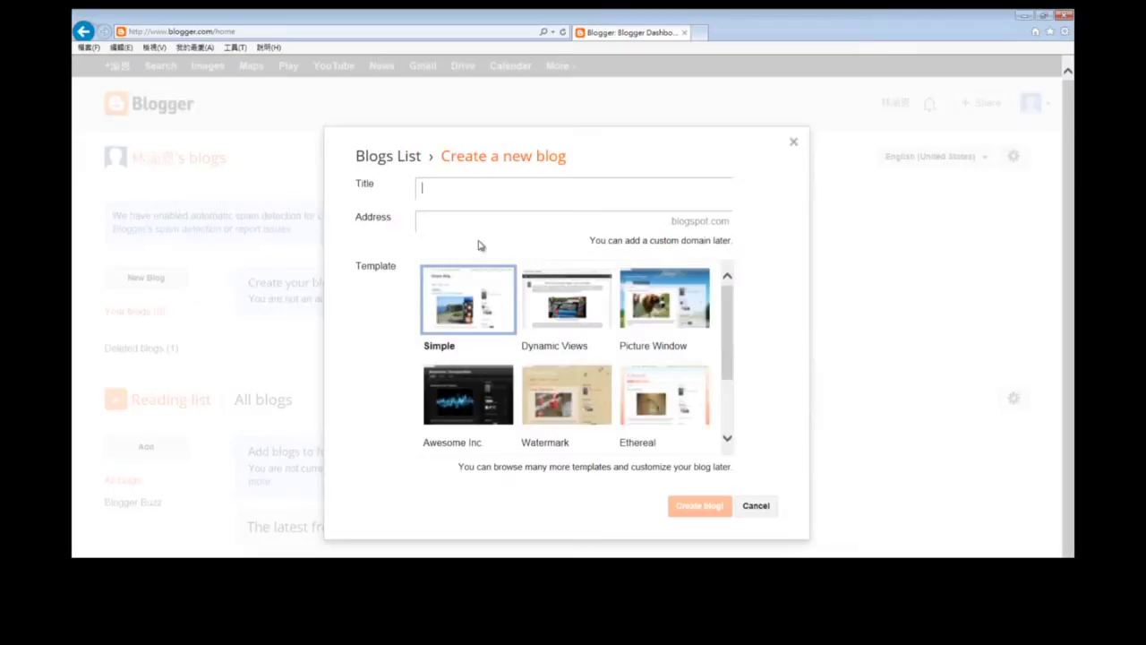
Create blog 'cycu test' at cycutestabc.blogspot.com with the Picture Window template.
type("cycu test")
left_click(479, 220)
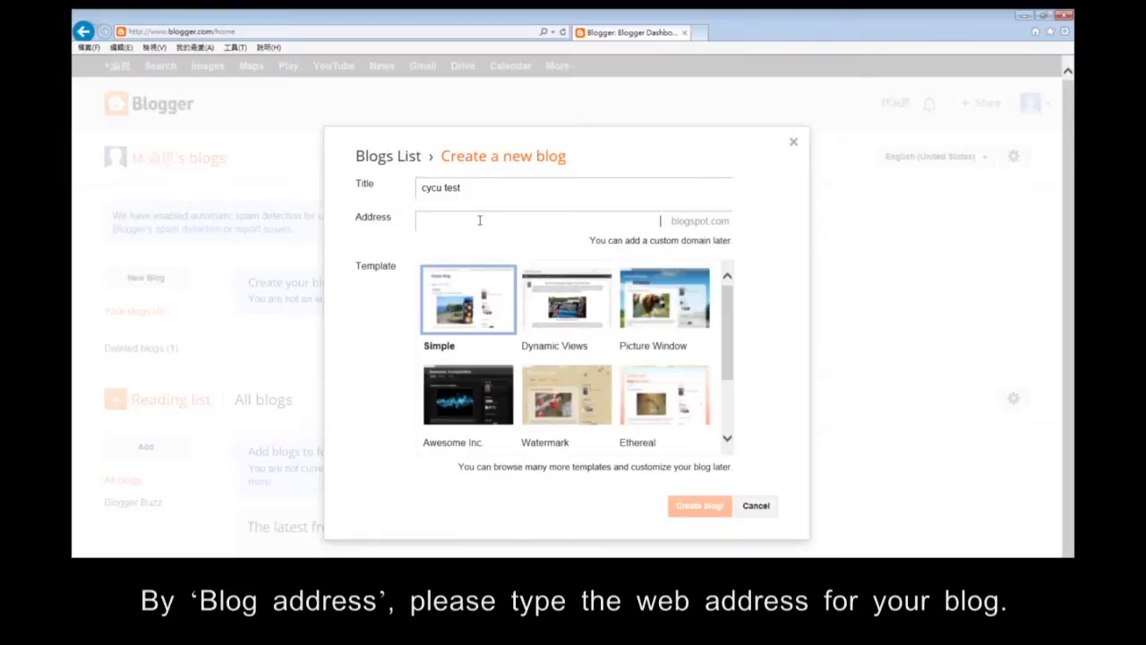
type("cy")
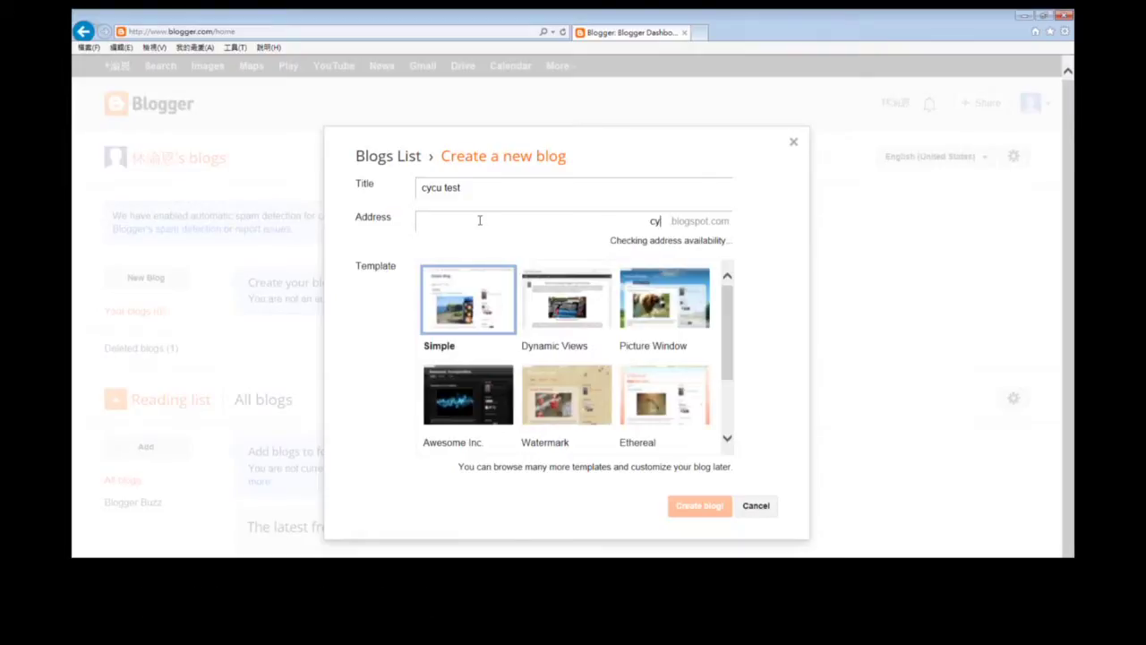
type("cutes")
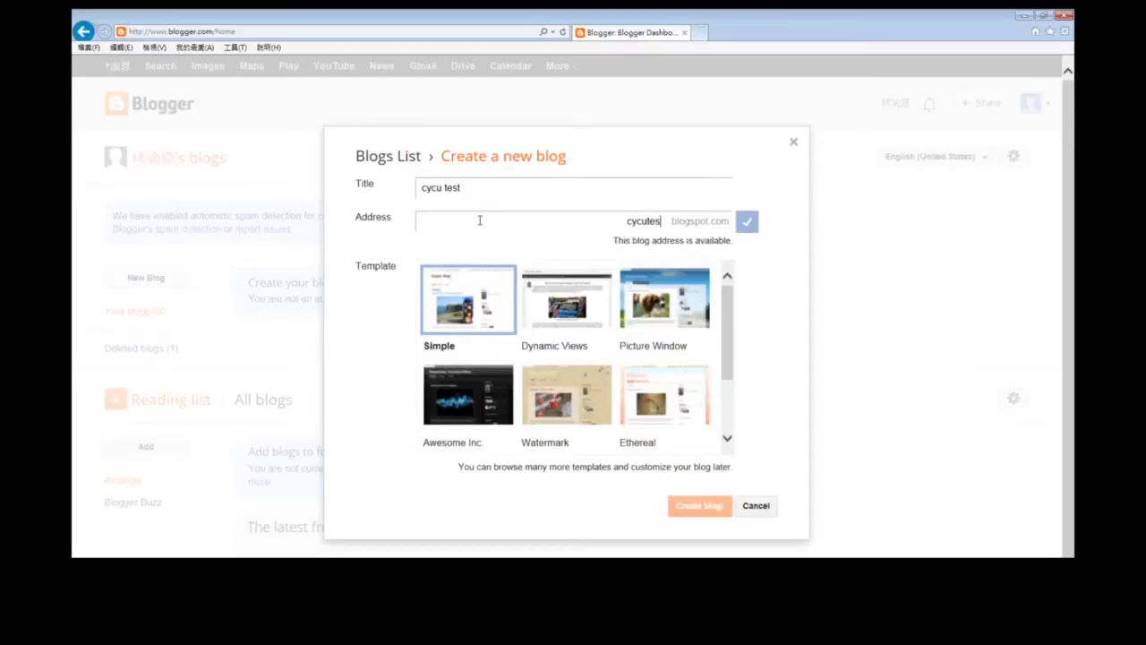
type("t")
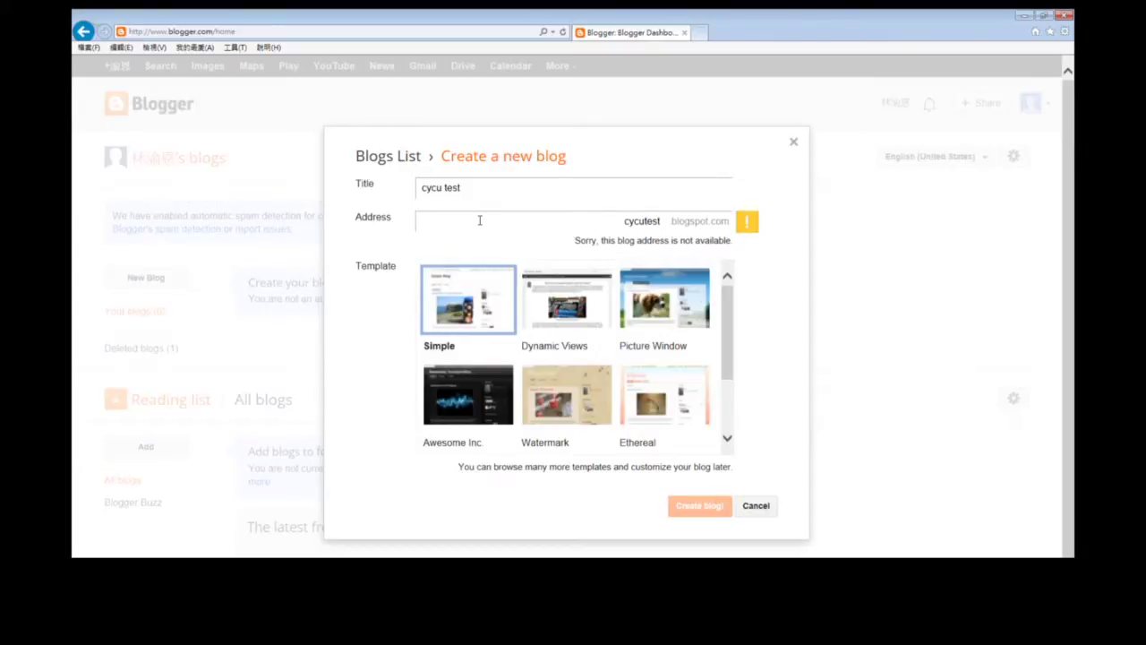
type("abc")
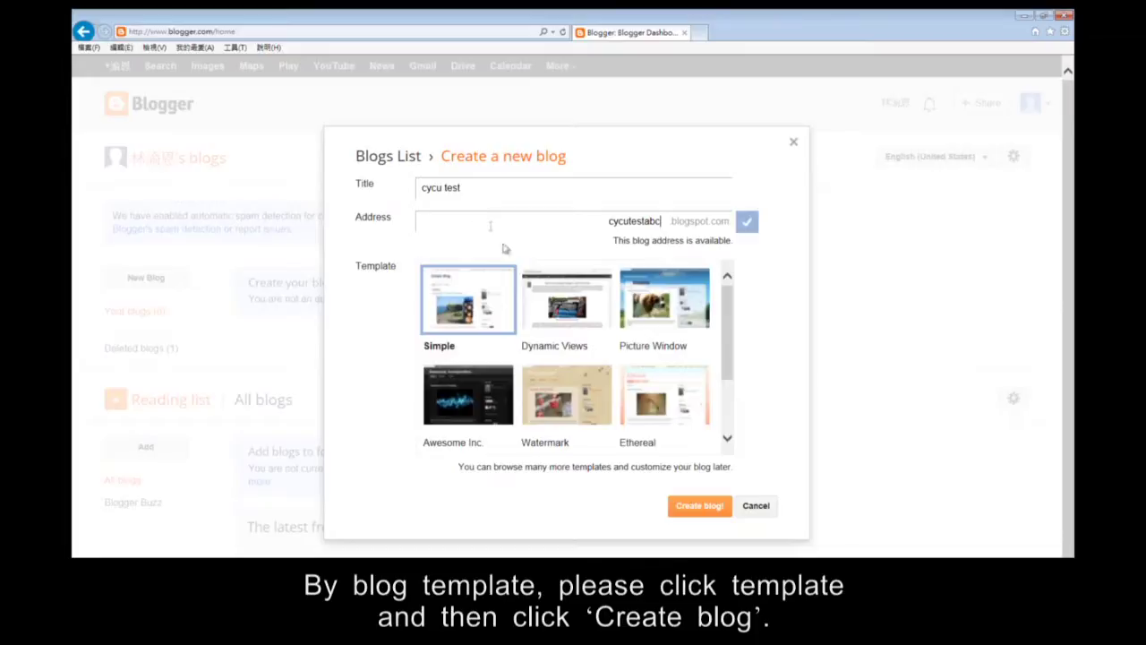
left_click(678, 327)
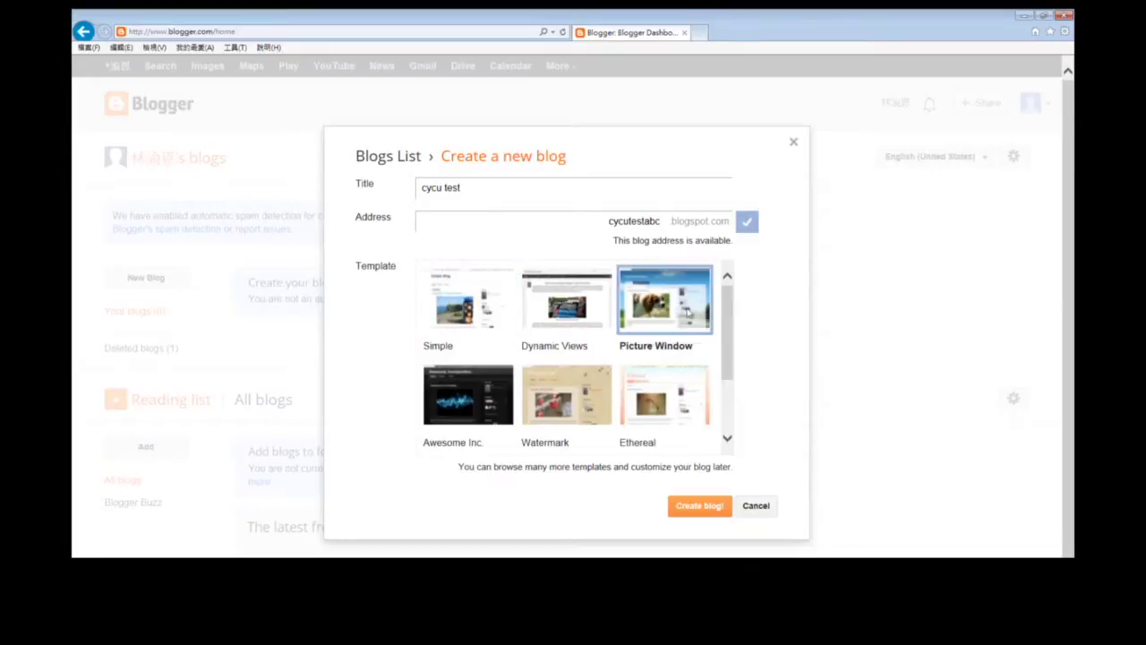
left_click(706, 510)
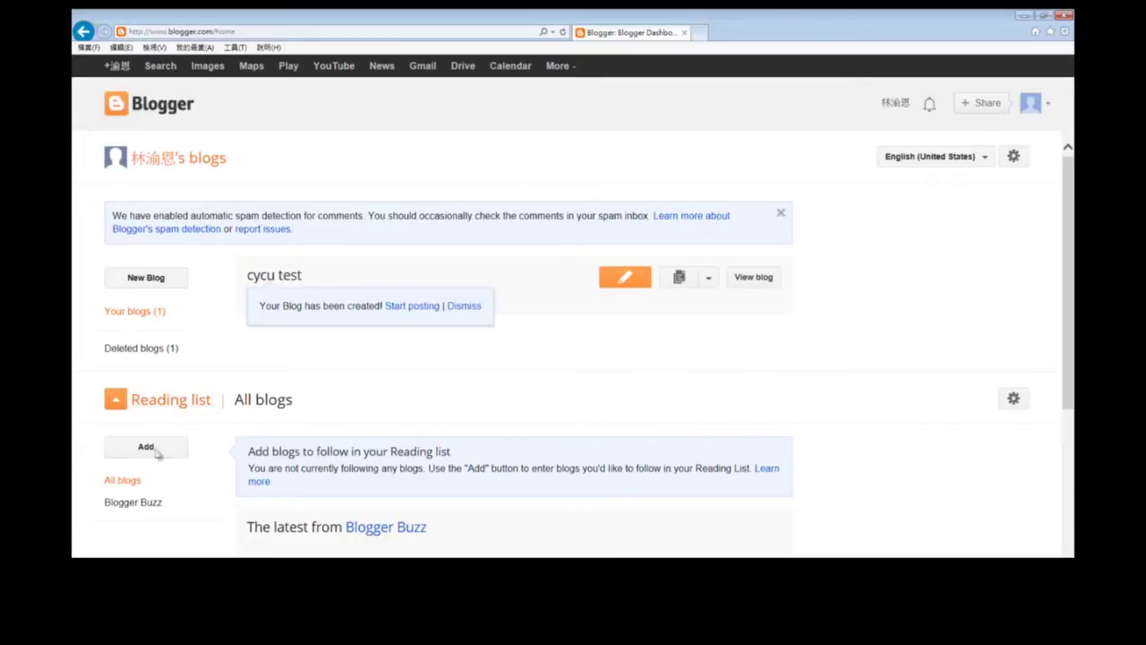
Start a first post titled 'Christmas' with body 'We finally had a white Christmas this year !'.
scroll(430, 402, "down", 4)
scroll(432, 405, "up", 4)
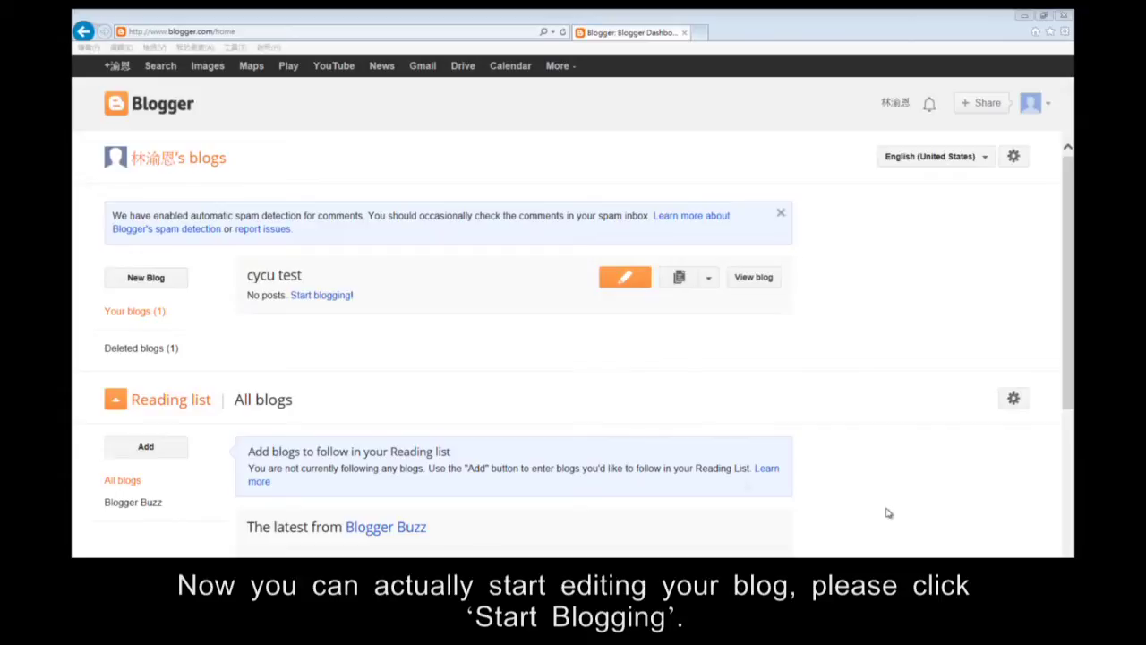
left_click(307, 301)
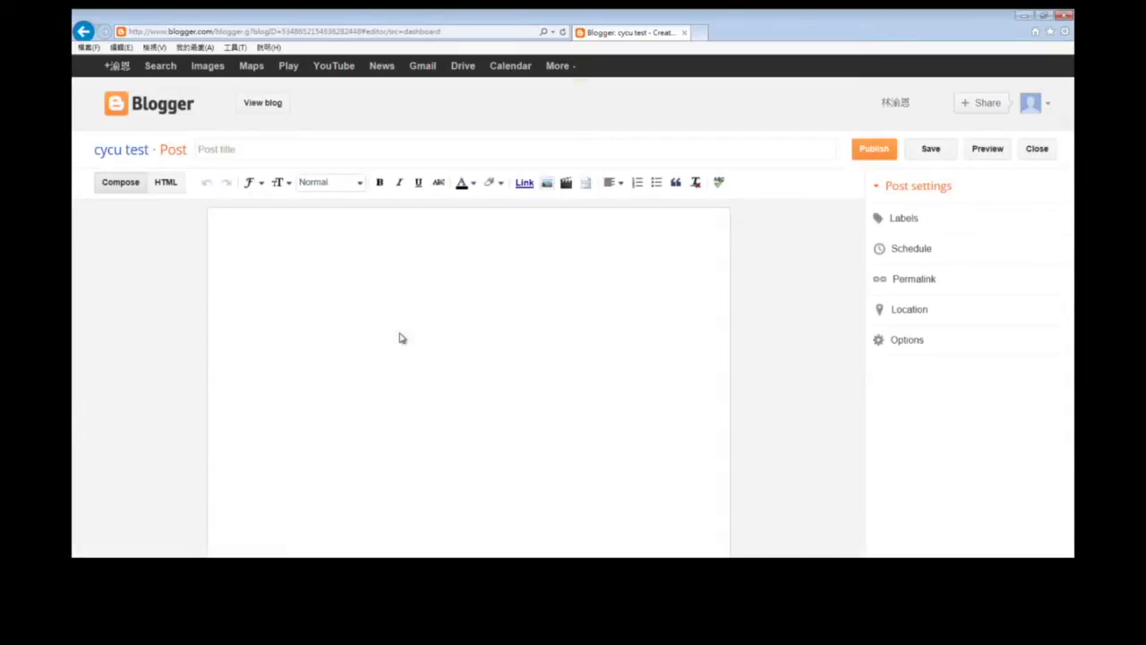
left_click(229, 150)
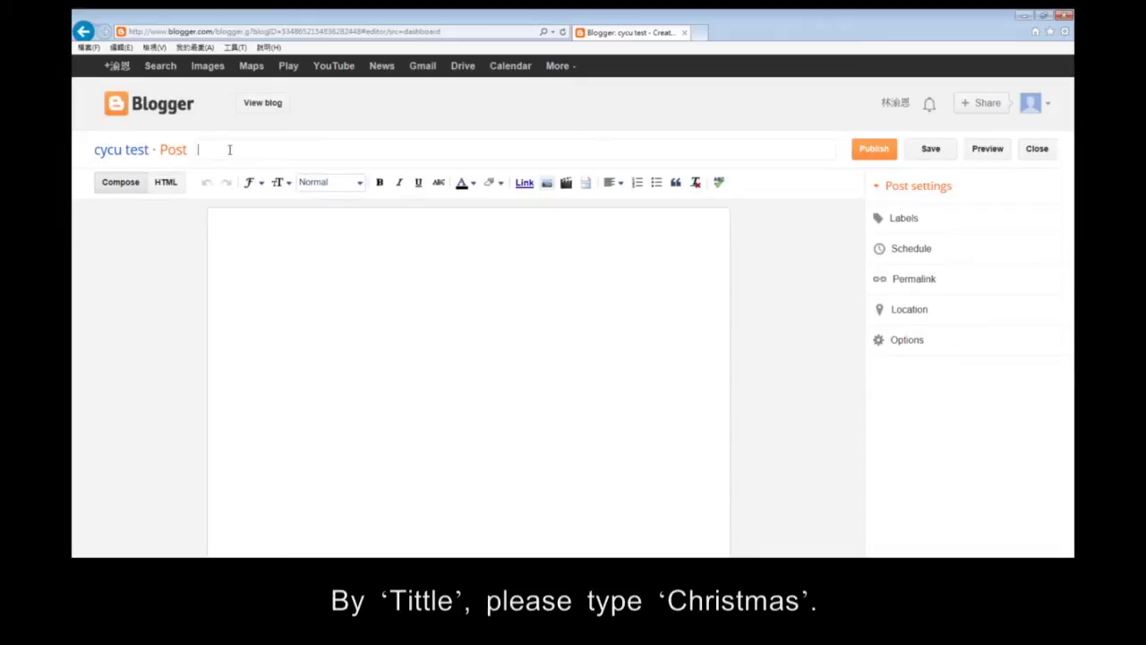
type("Christmas")
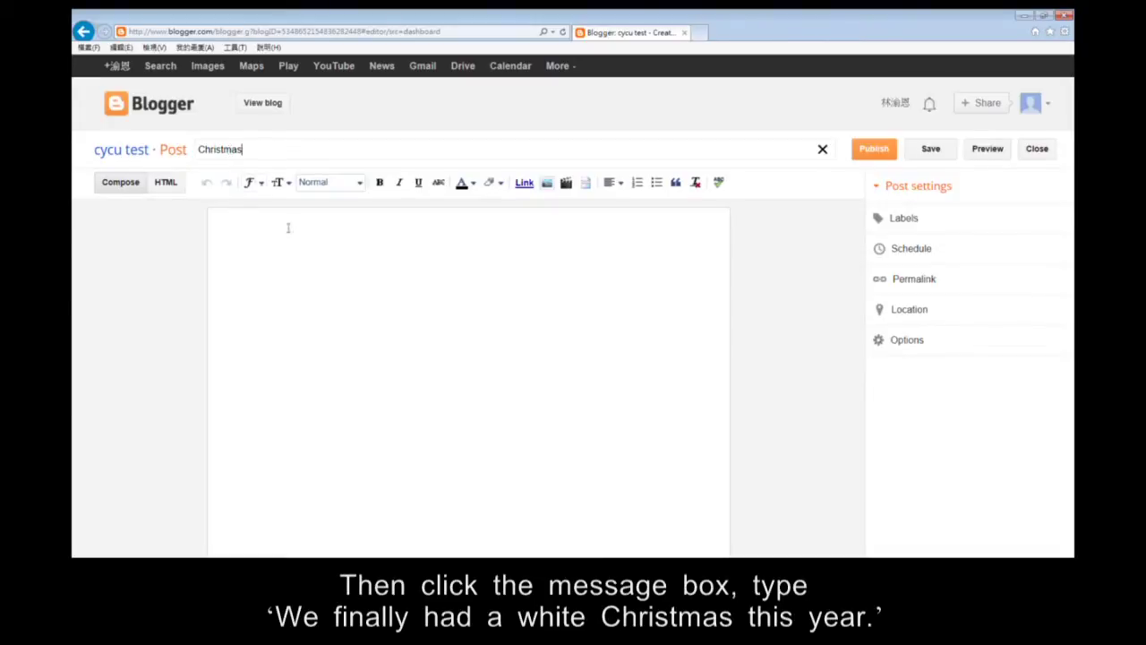
left_click(325, 303)
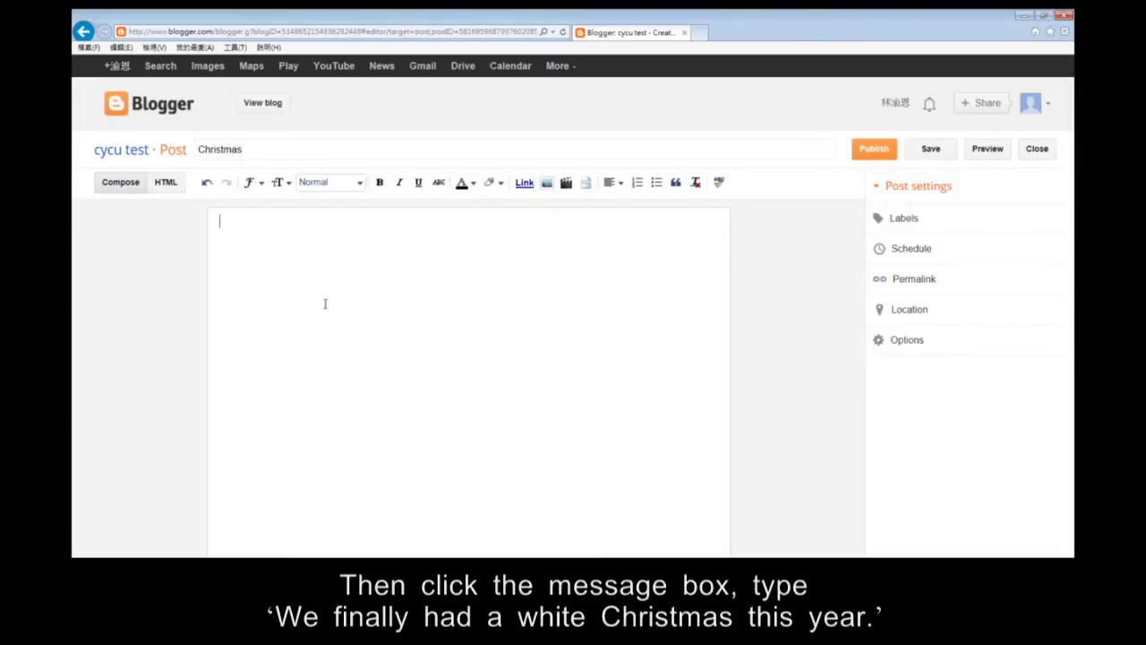
type("We finally had a white")
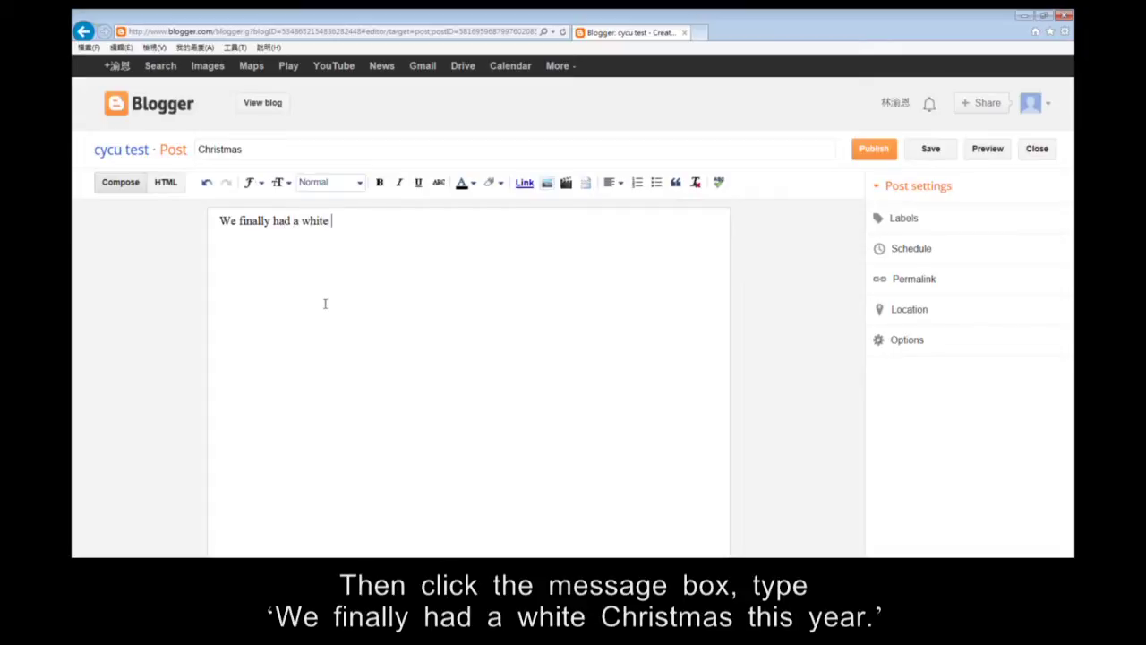
type(" Chr")
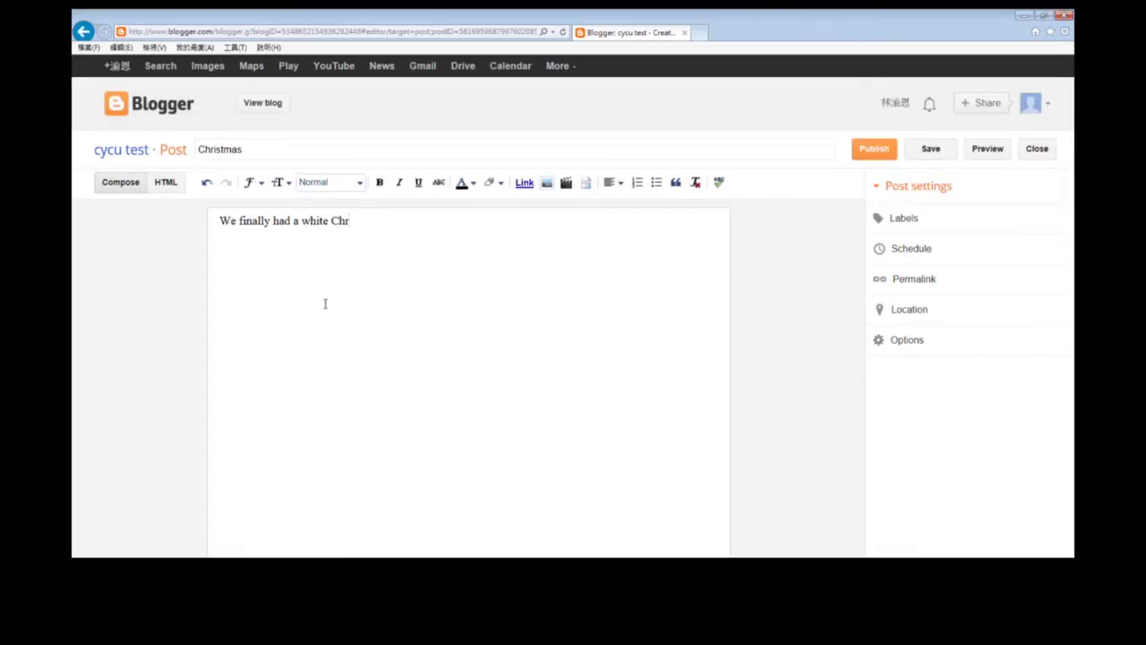
type("istmas this year !")
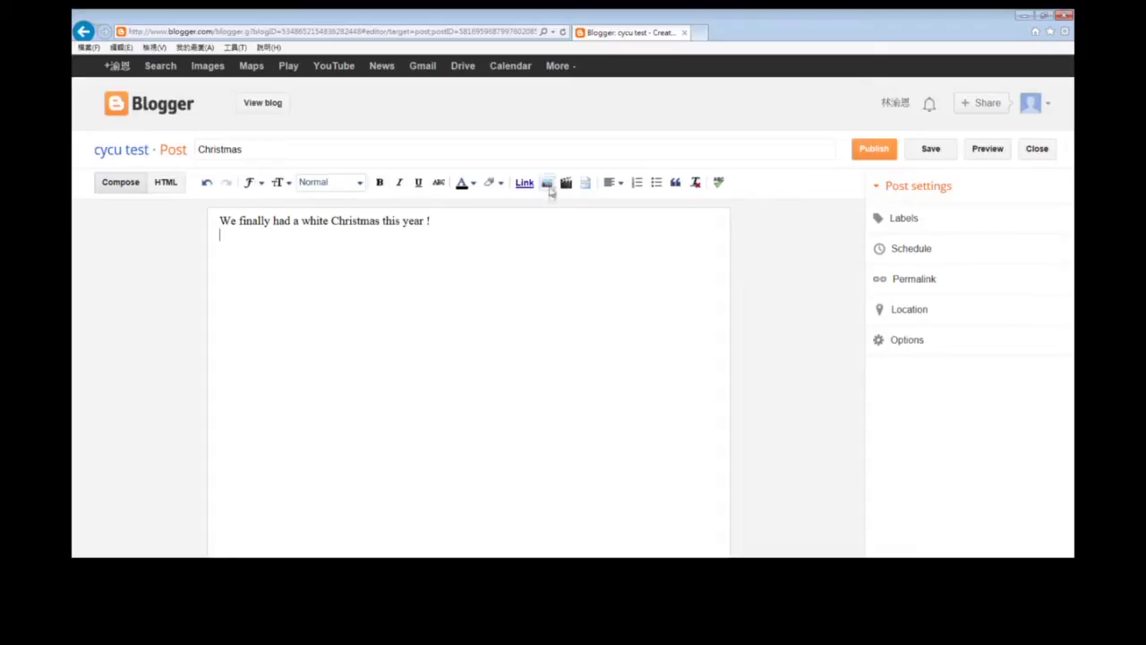
Upload christmas.jpg from the computer and insert it into the post.
left_click(547, 183)
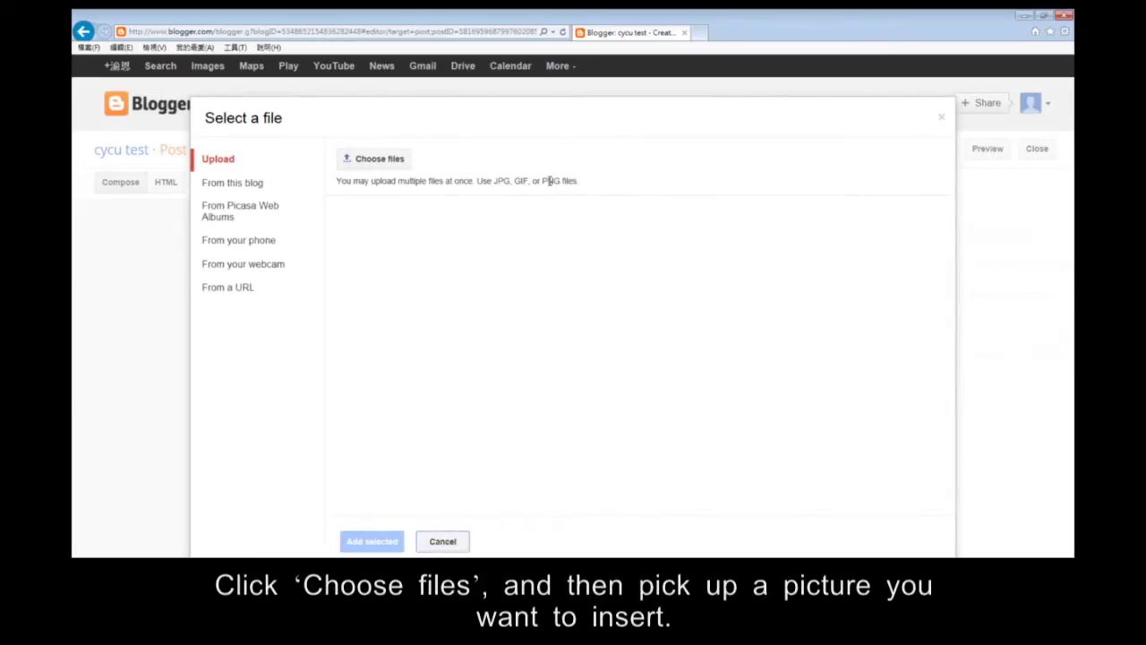
left_click(396, 164)
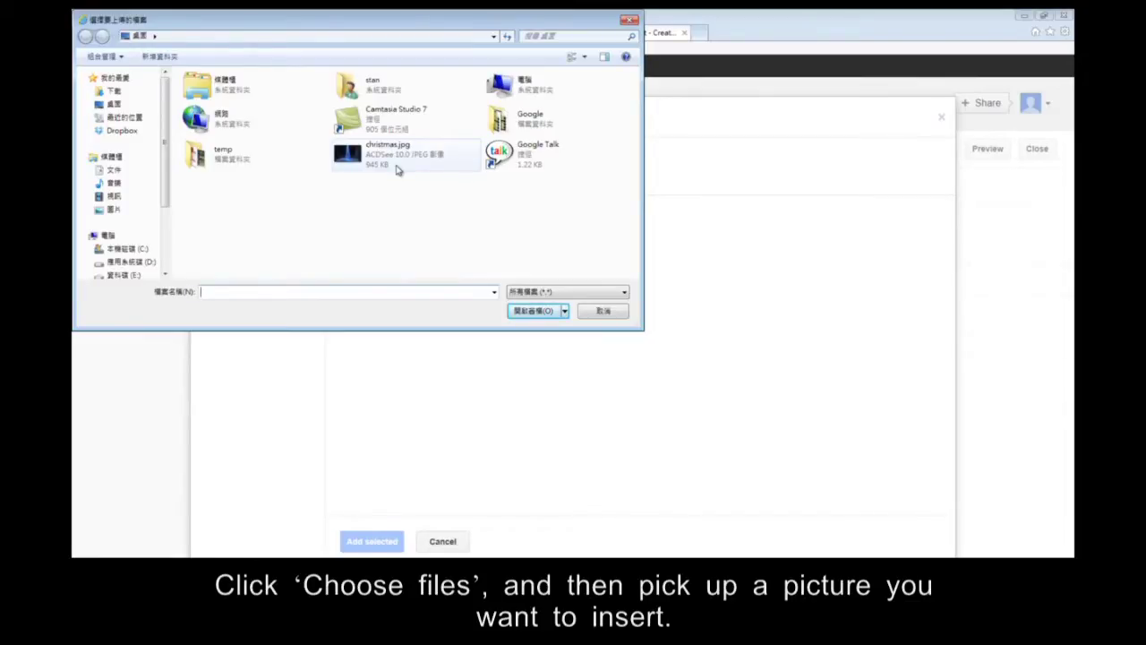
double_click(397, 166)
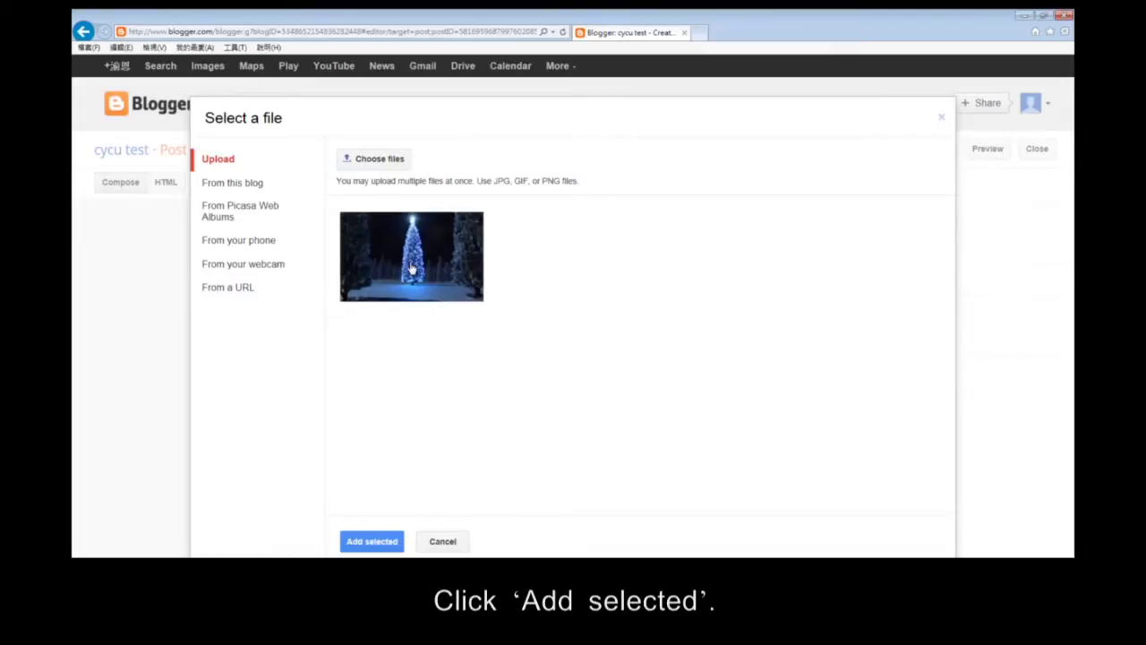
left_click(372, 541)
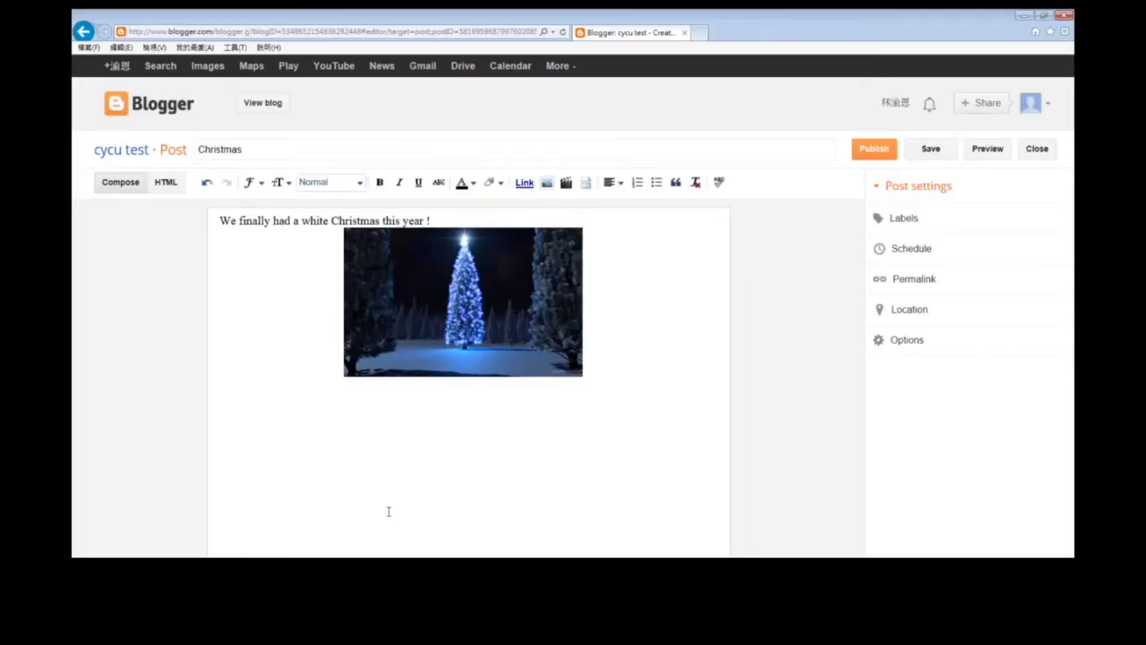
Make the picture Small, align it Left, and caption it 'Christmas'.
left_click(453, 333)
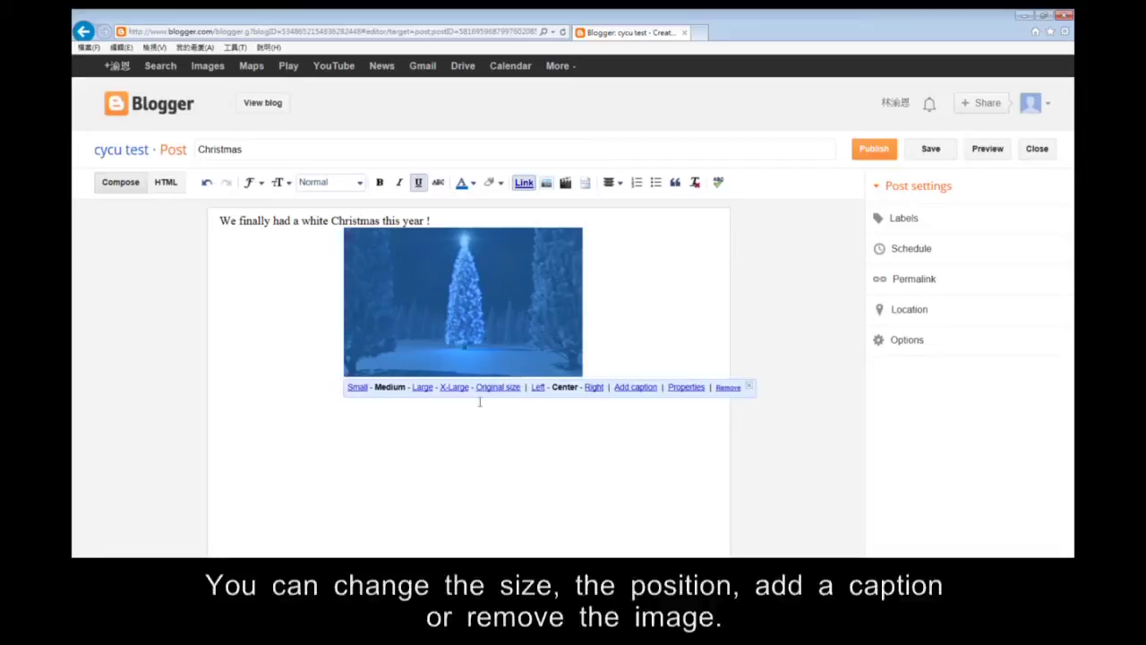
left_click(364, 393)
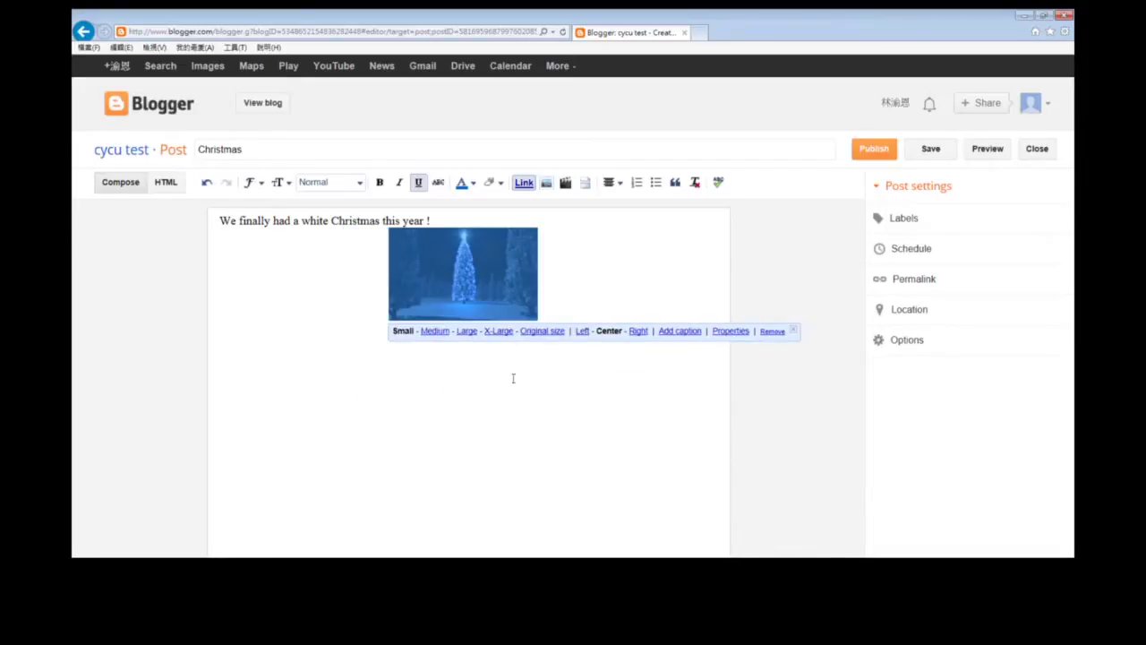
left_click(582, 332)
left_click(514, 331)
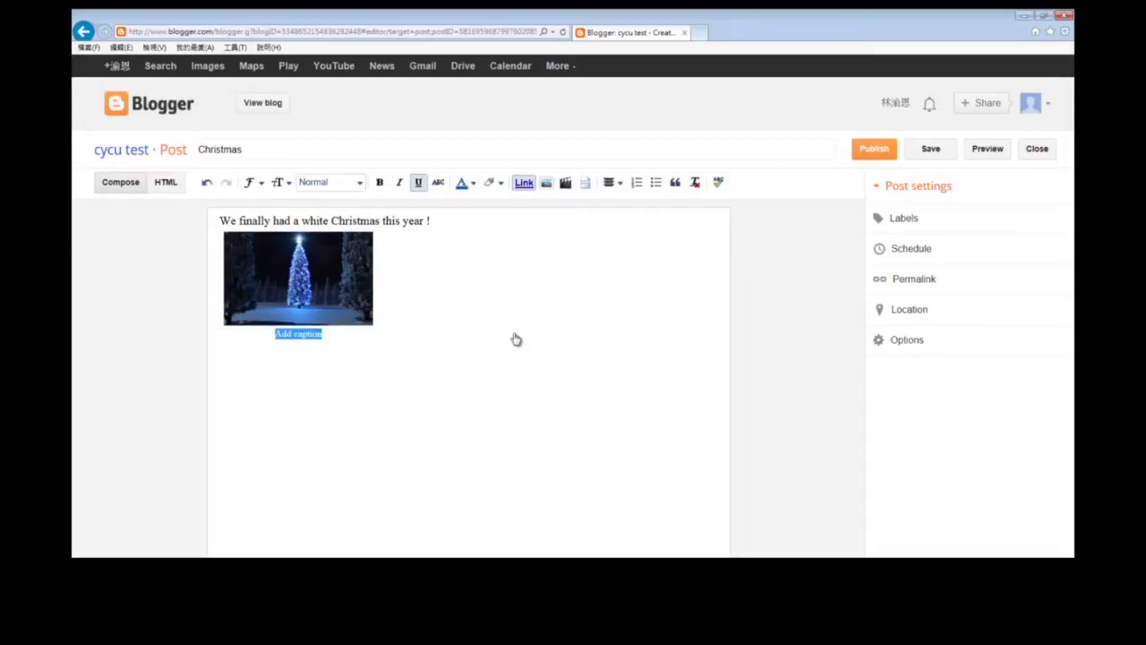
type("Christmas")
Move the captioned picture to the start of the line, left of the sentence.
left_click(319, 300)
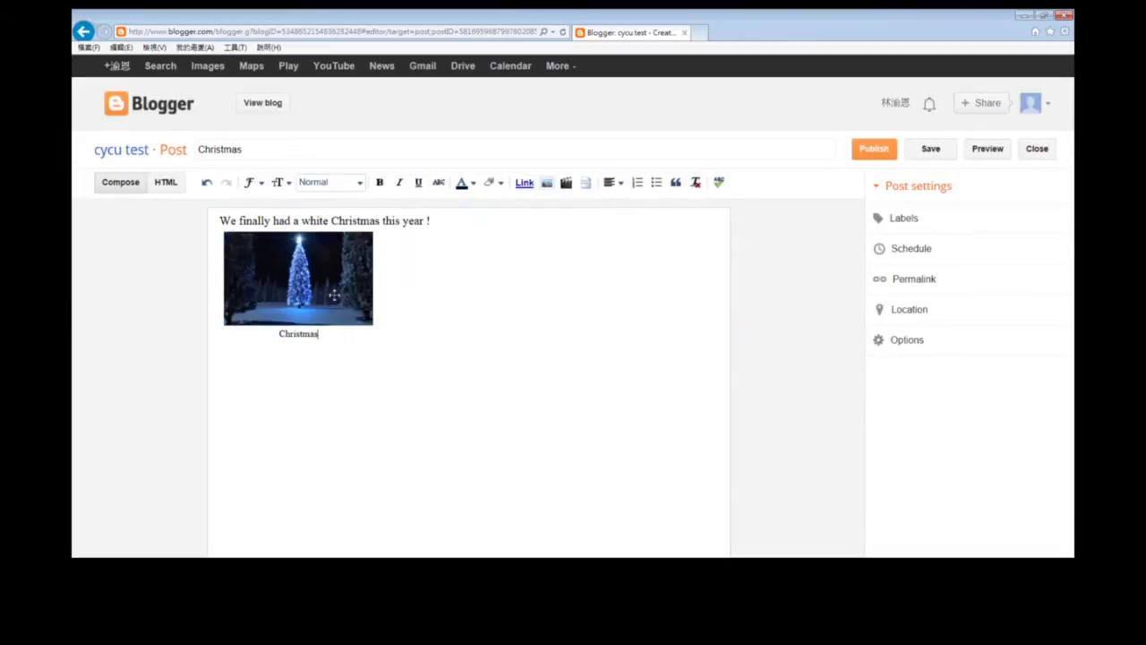
left_click(327, 290)
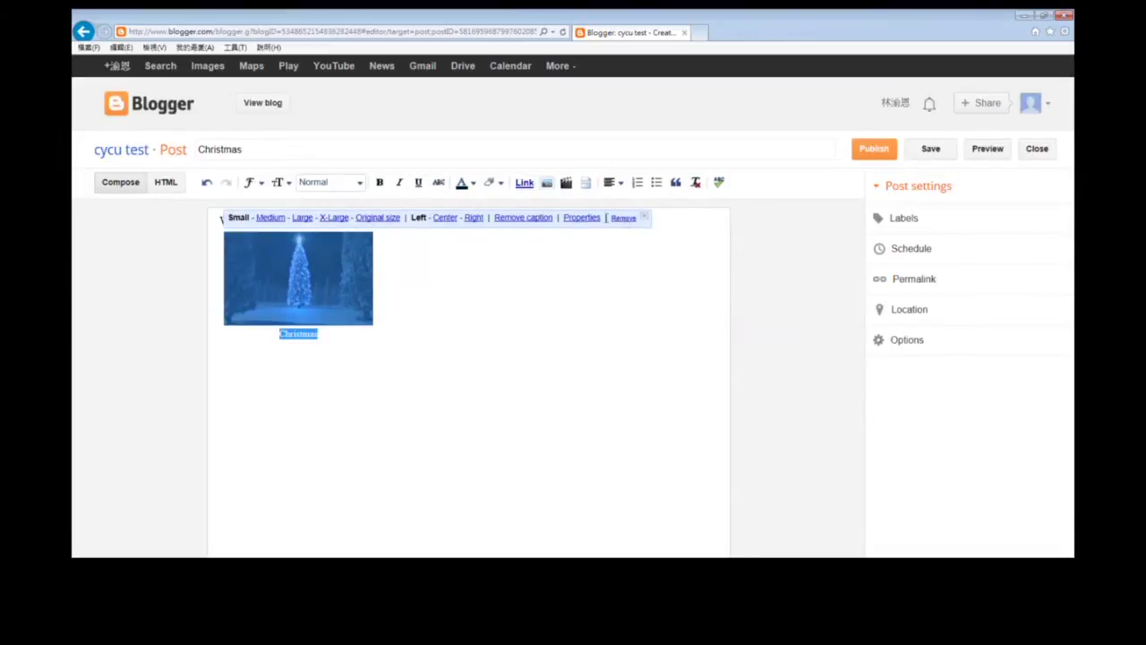
left_click(539, 297)
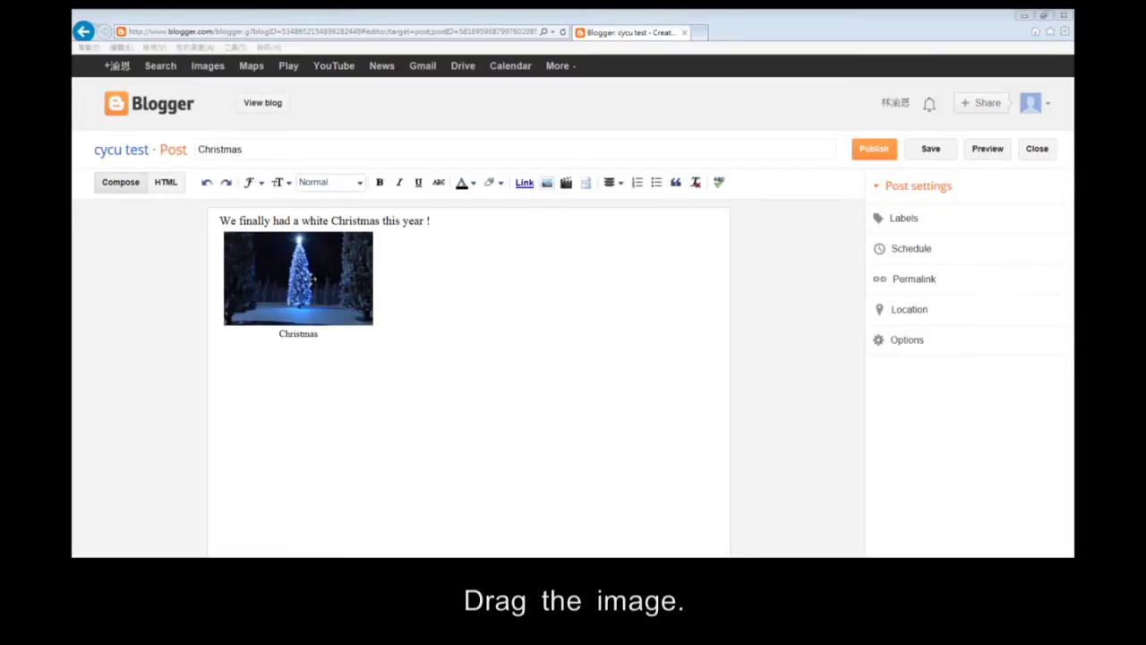
left_click_drag(309, 278, 289, 261)
Drag the captioned picture right of the sentence, then back centred beneath it.
left_click(484, 328)
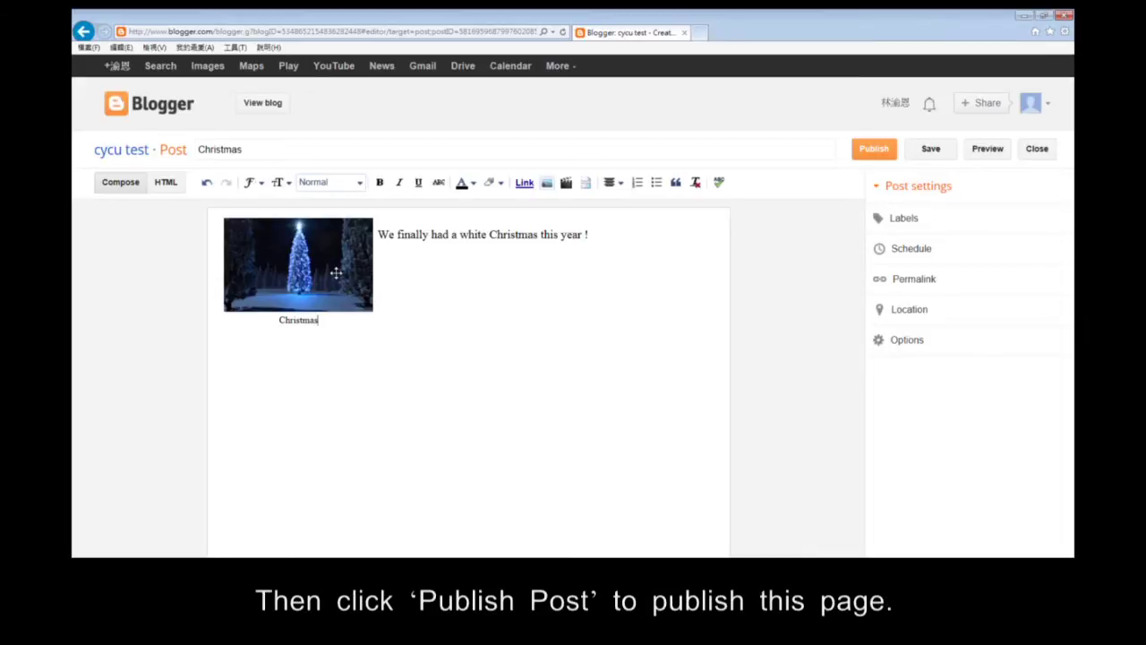
left_click_drag(336, 273, 350, 304)
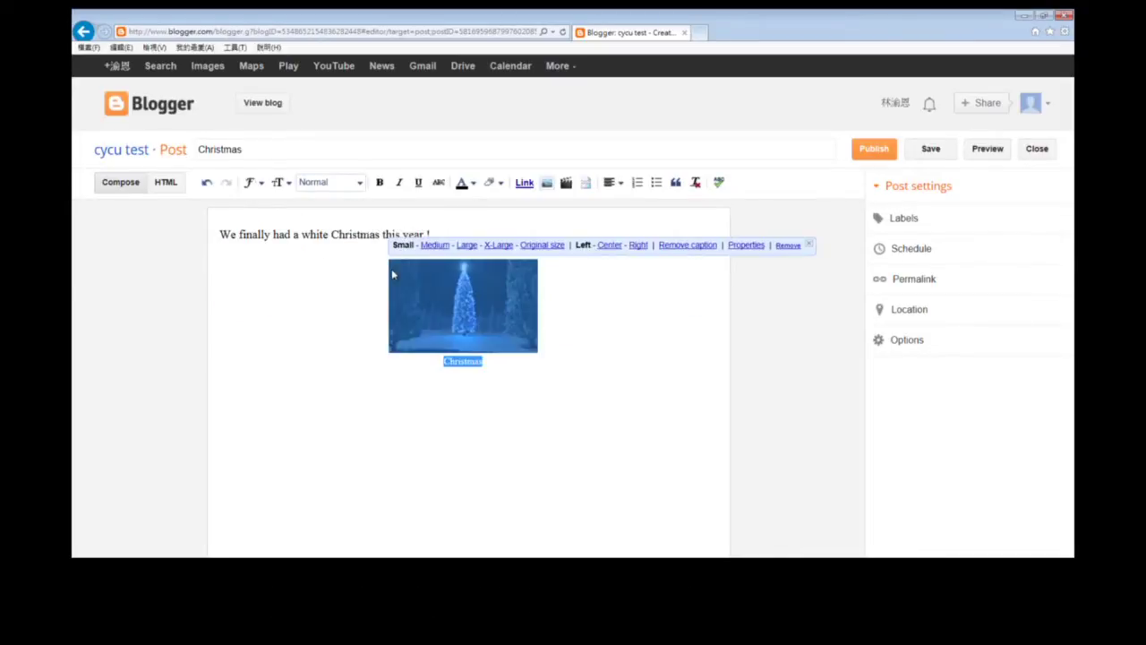
left_click(343, 318)
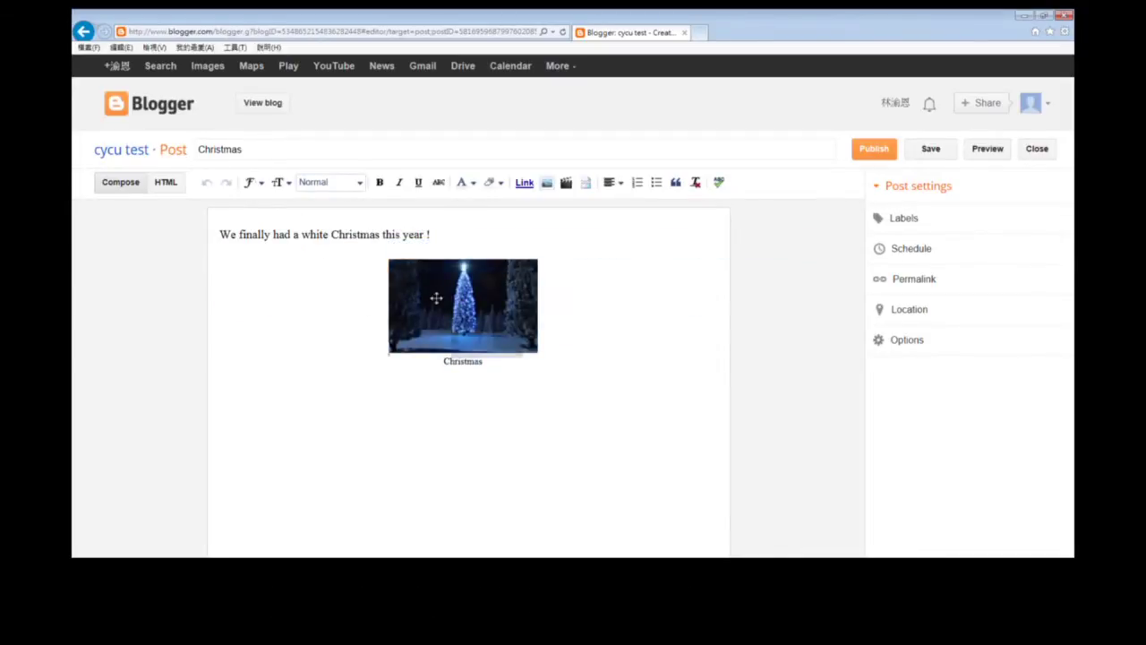
left_click_drag(435, 296, 299, 288)
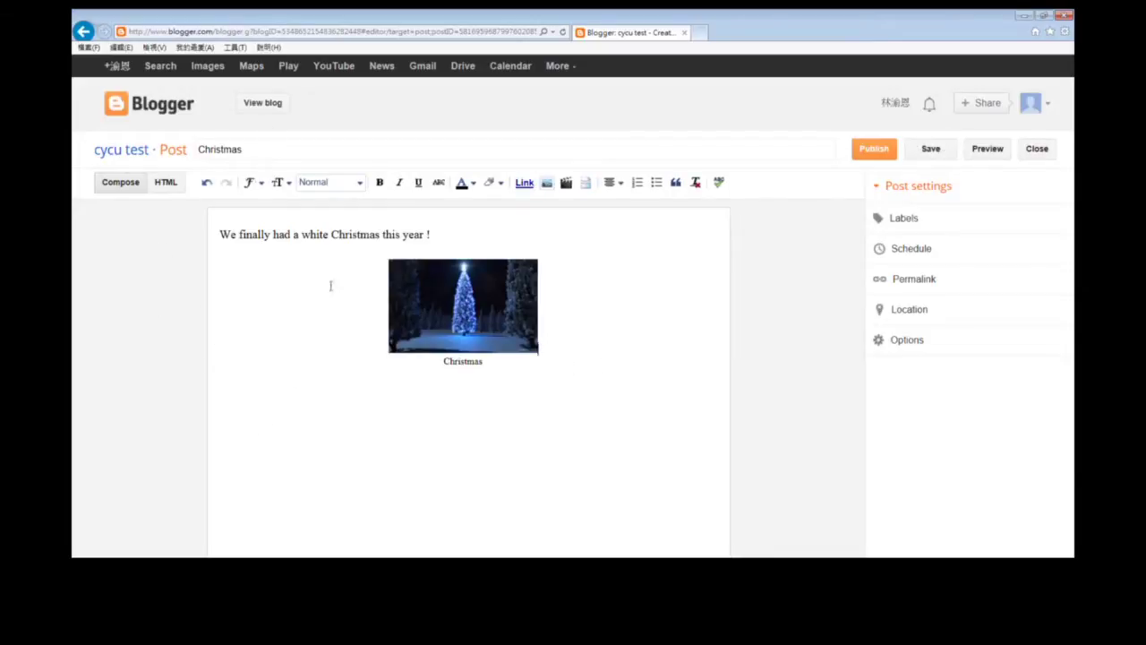
Publish the Christmas post, decline sharing, and reopen it in the editor.
left_click(875, 150)
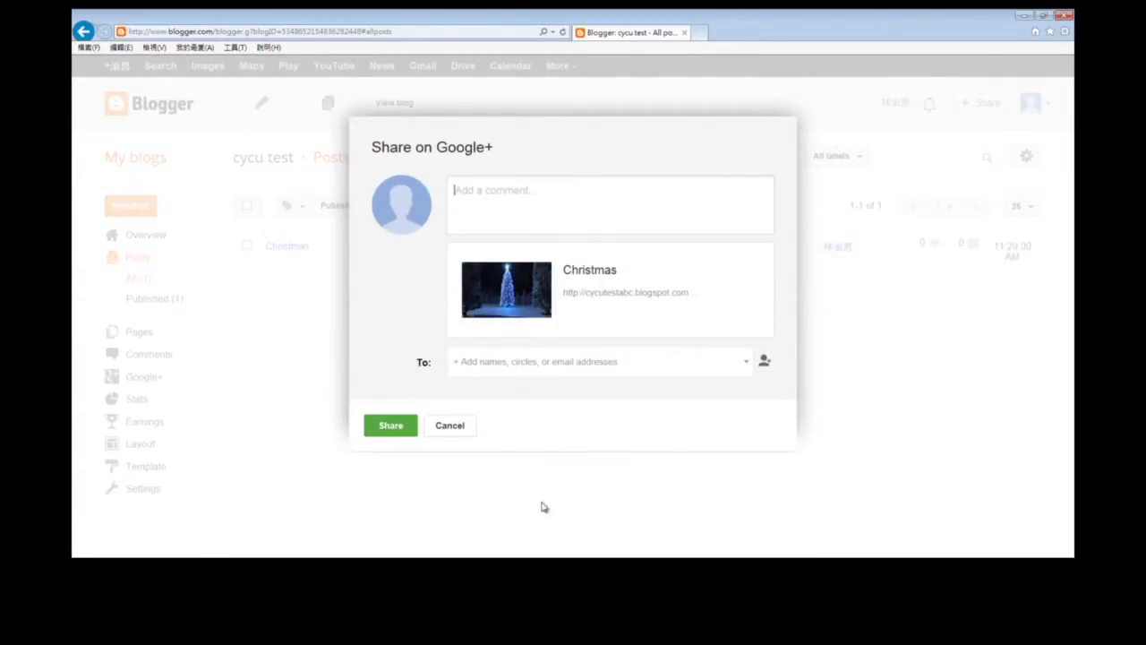
left_click(453, 431)
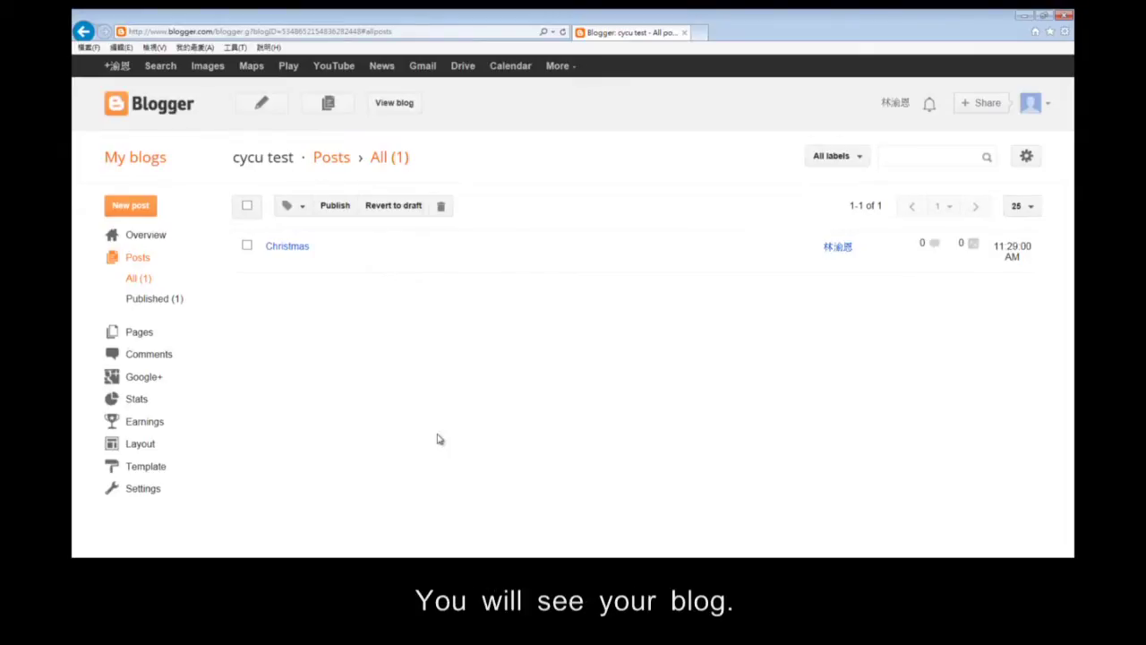
left_click(294, 247)
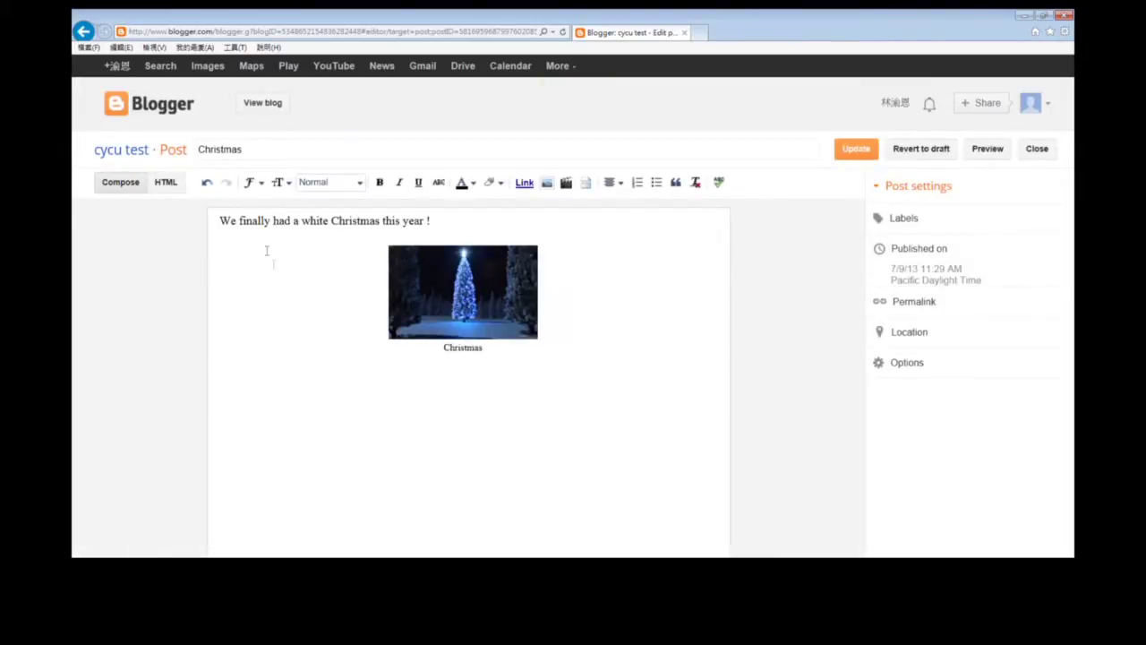
Open the live cycu test blog from the Christmas post editor with View blog.
left_click(263, 108)
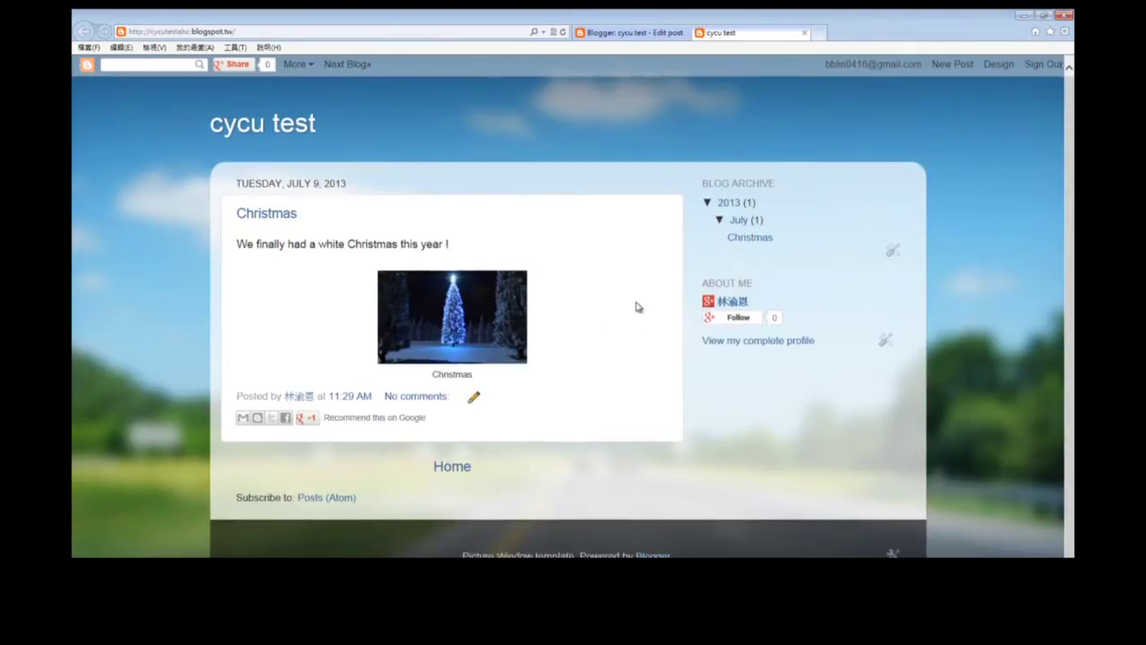
Sign out of the Blogger account from the blog navbar.
left_click(1049, 69)
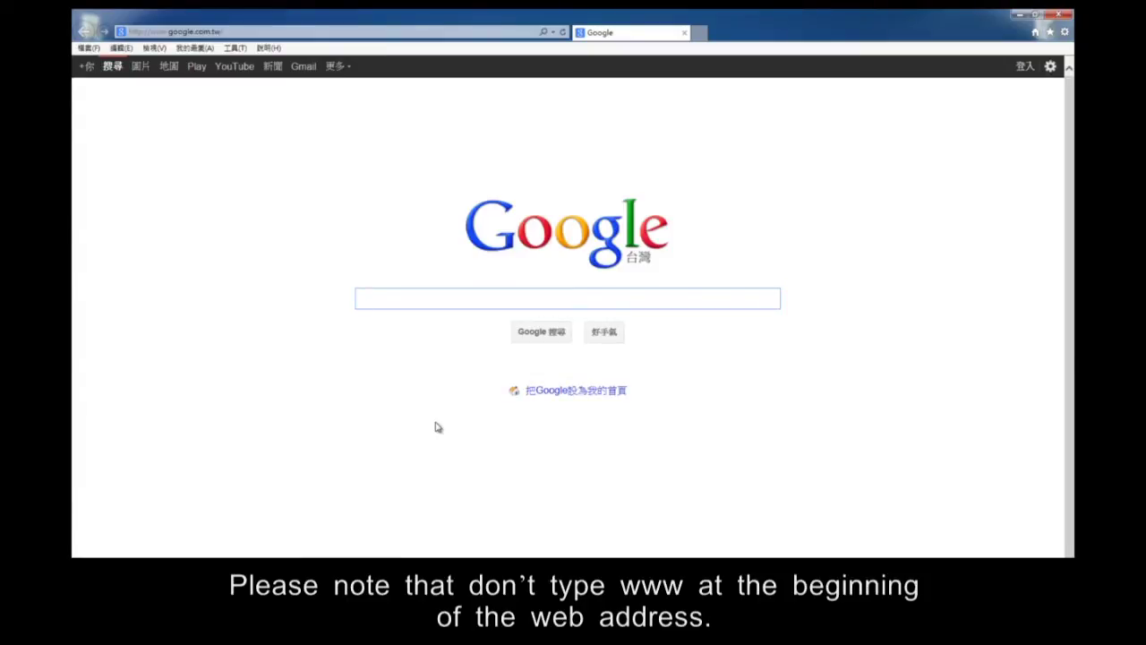
left_click(391, 31)
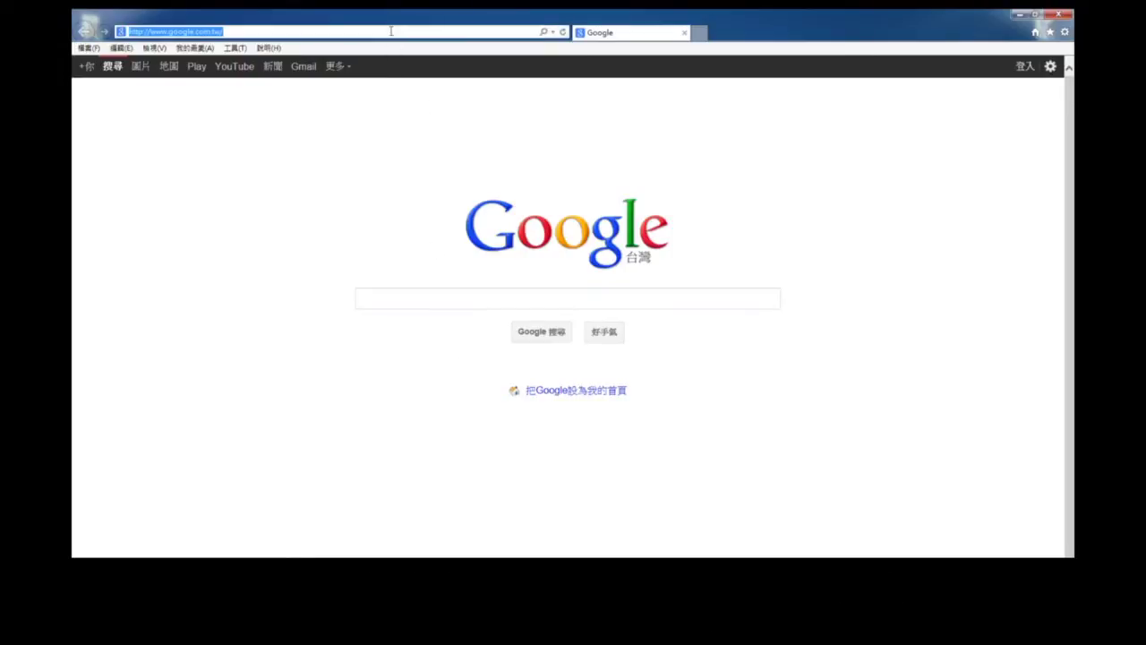
type("http://cycutestabc.blogspot.tw/")
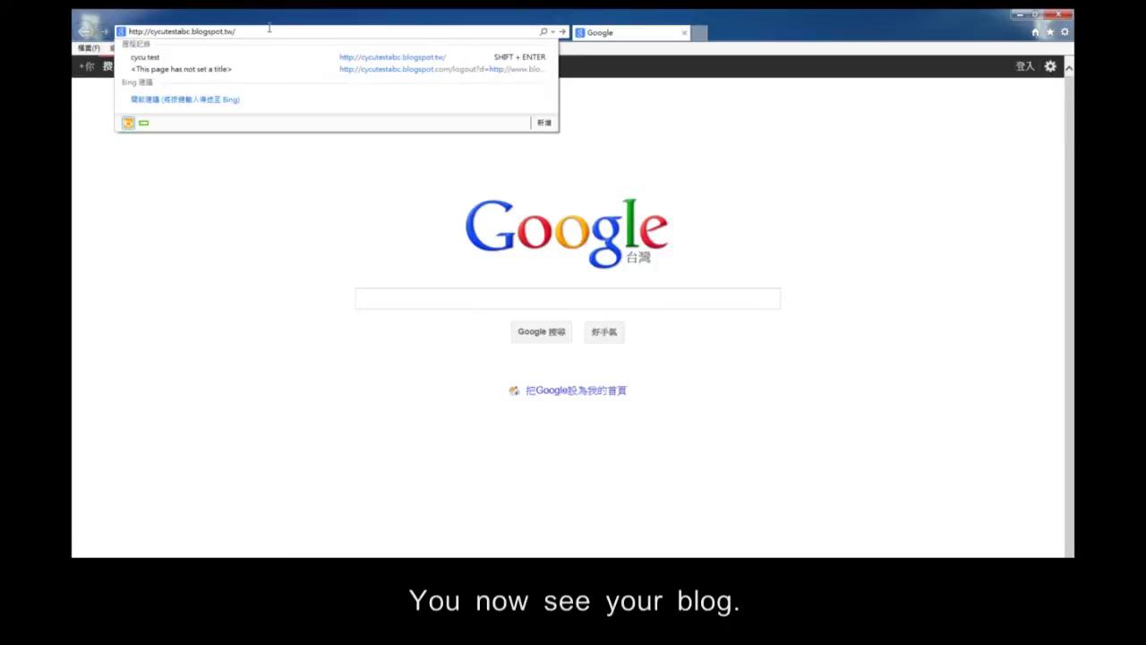
key("Return")
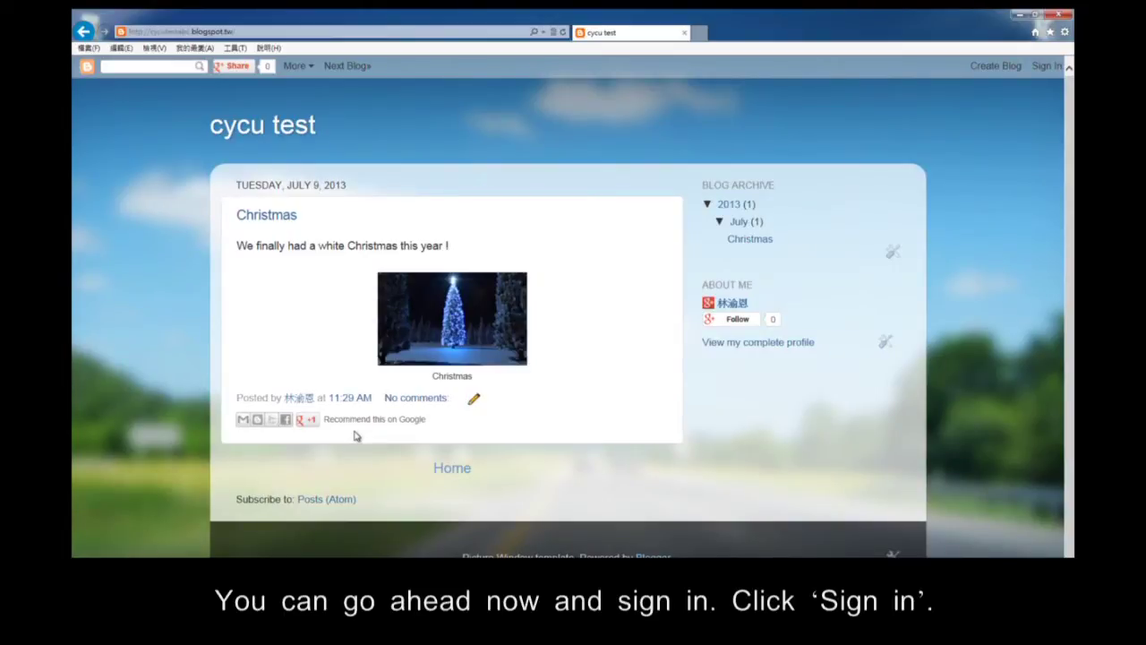
Sign back in to Blogger with the saved account's autofilled email and password.
left_click(1053, 69)
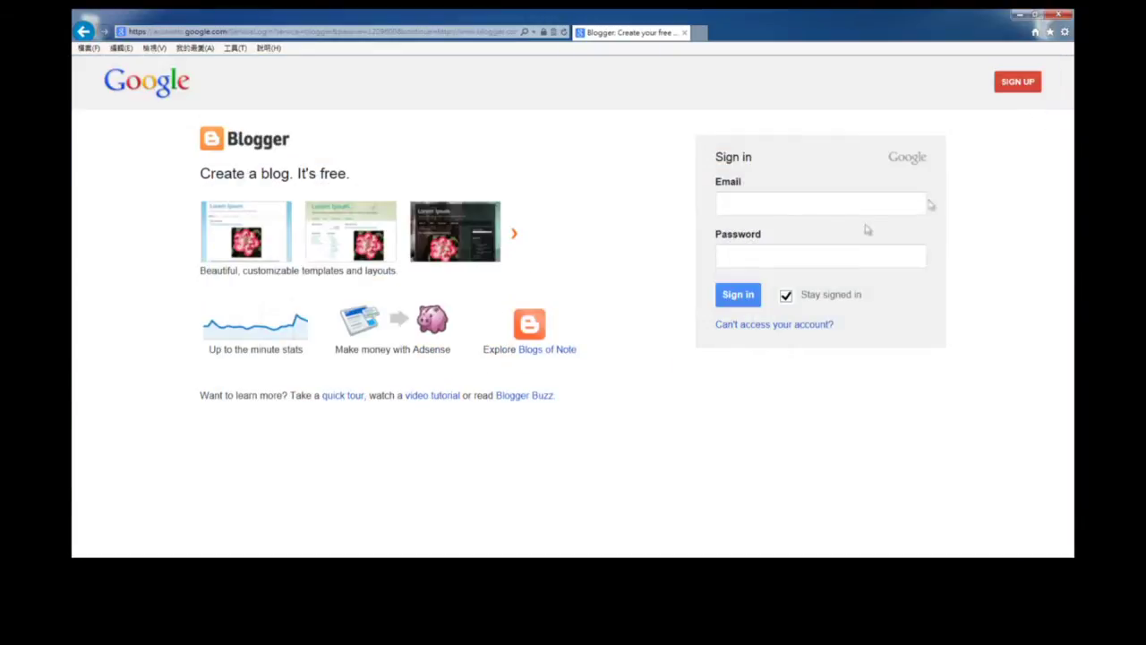
left_click(813, 210)
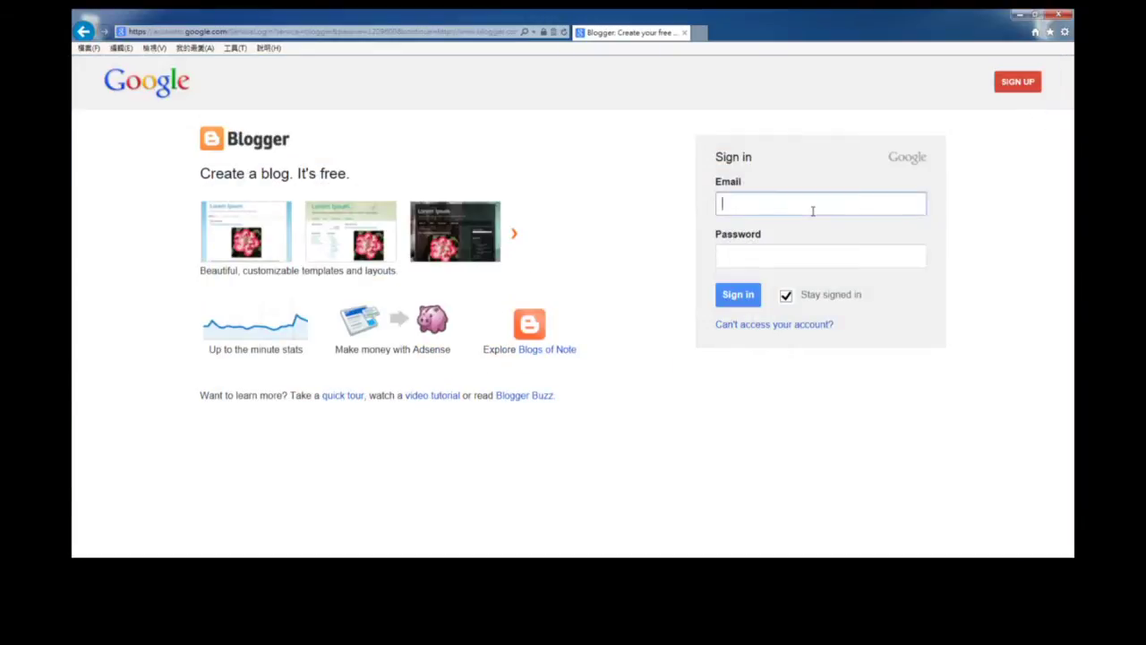
left_click(813, 211)
left_click(813, 221)
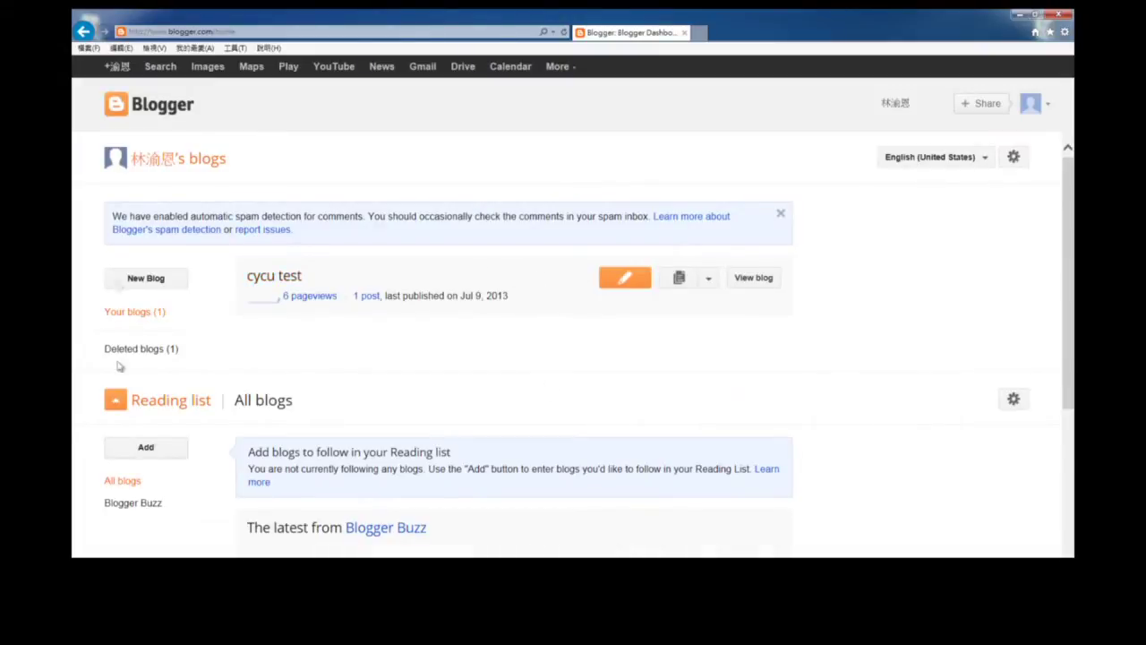
Open the cycu test blog, view the Christmas post's edit page, then return to the live blog.
left_click(278, 279)
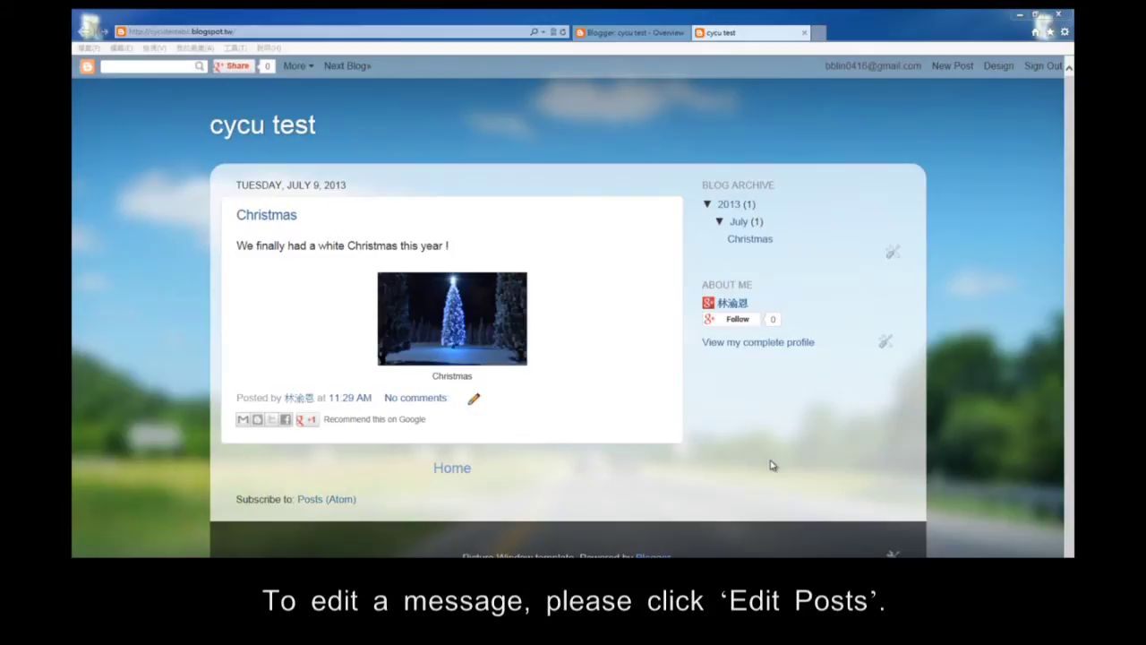
left_click(474, 401)
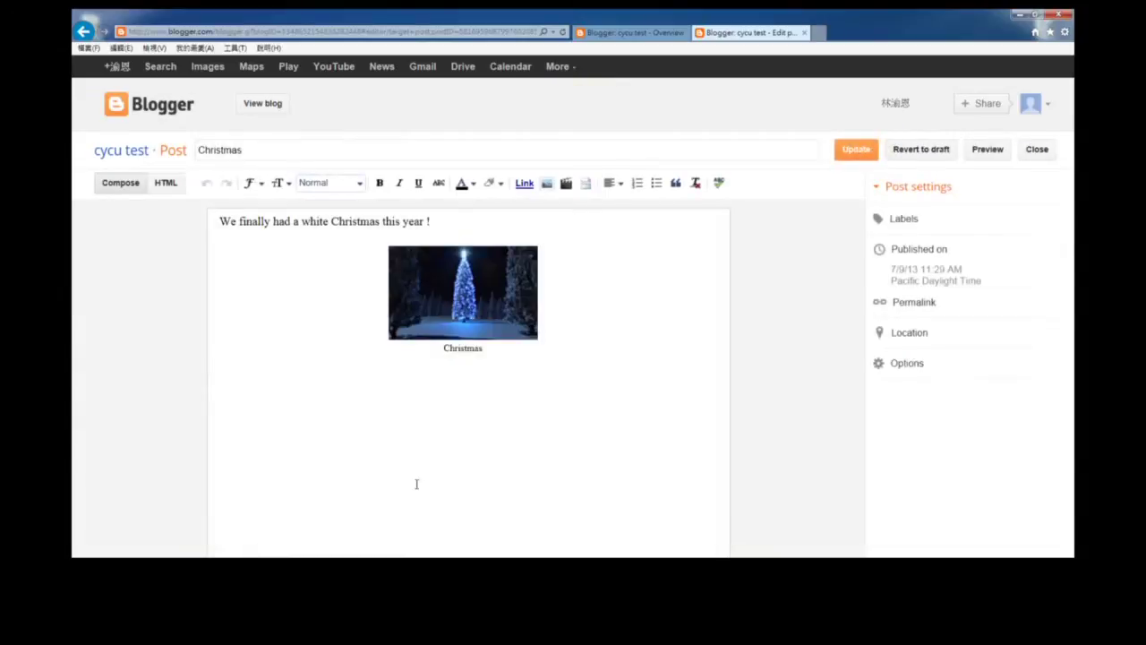
left_click(86, 33)
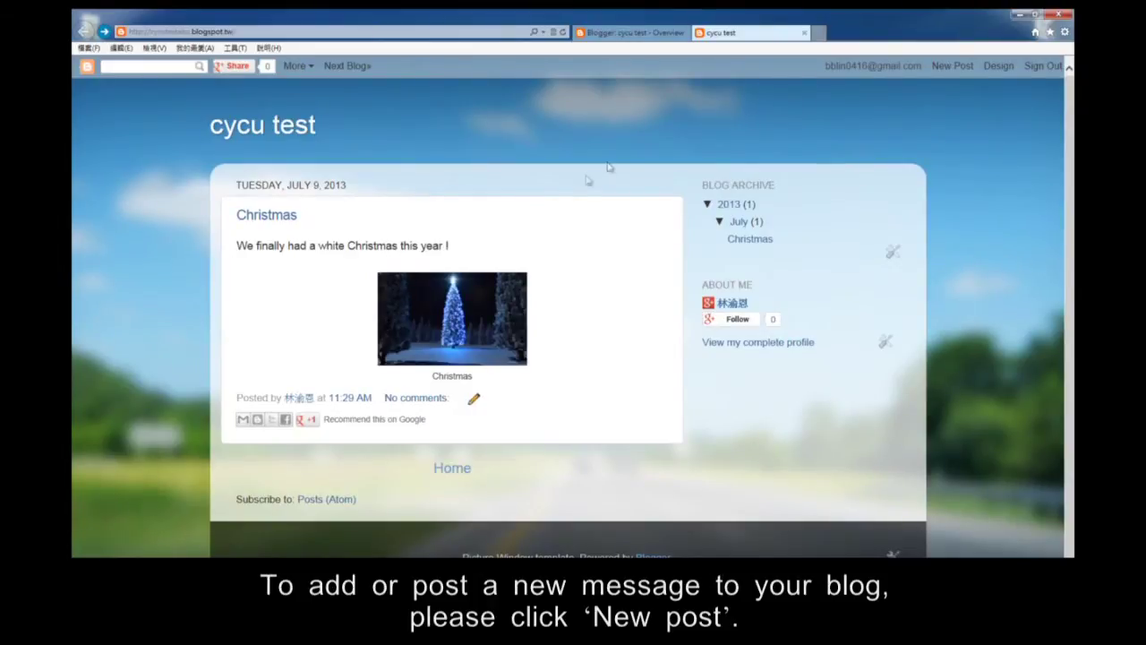
Write and publish post 'test2' reading 'This is a test for blogger.', skipping the share prompt.
left_click(969, 66)
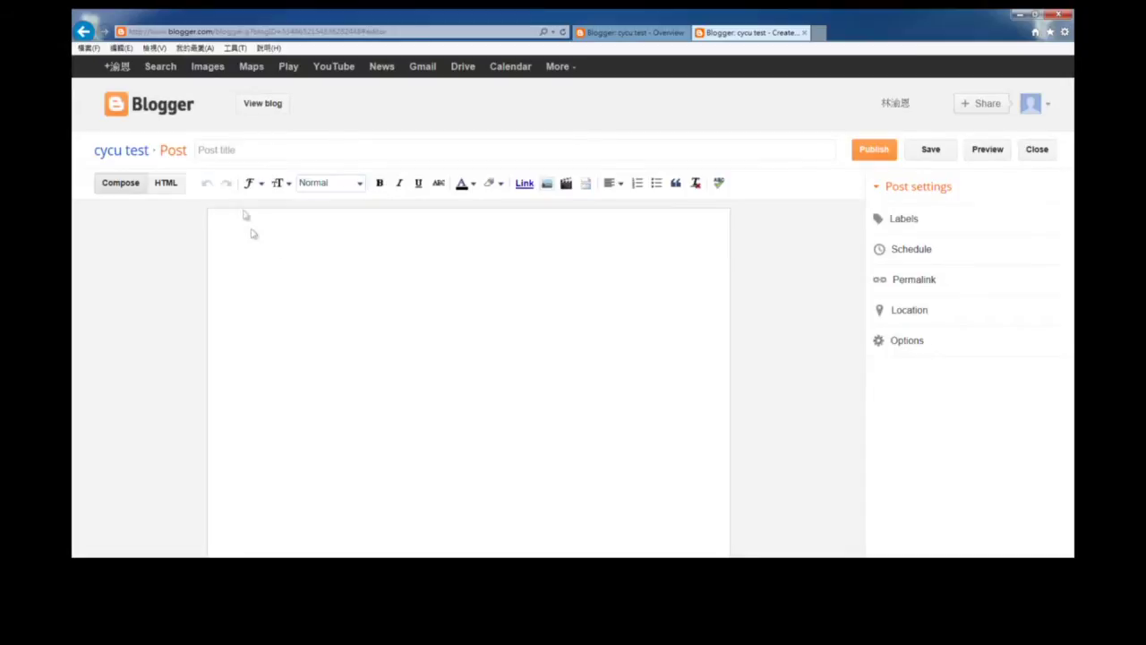
left_click(236, 156)
type("test2")
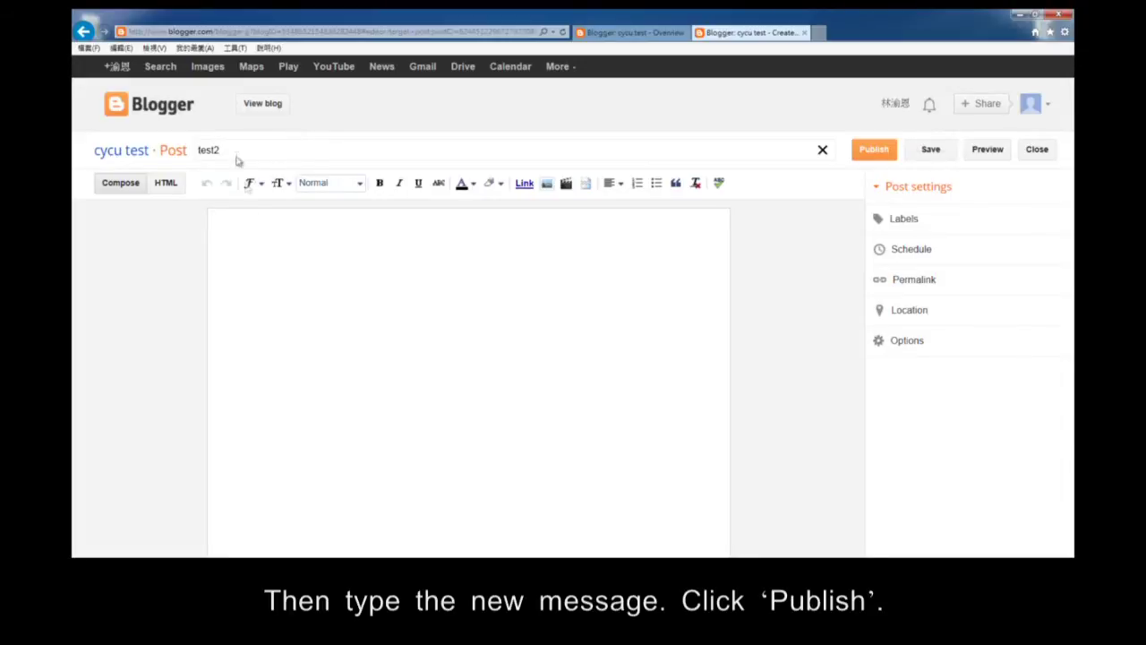
left_click(275, 263)
type("This is a test for ")
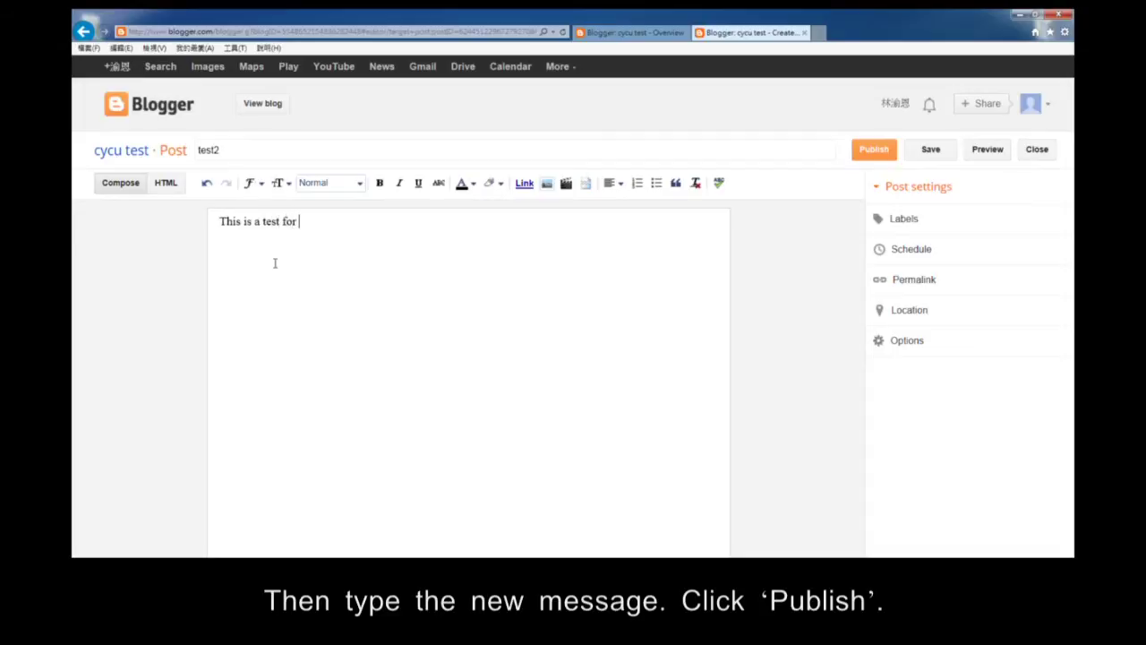
type("blogger.")
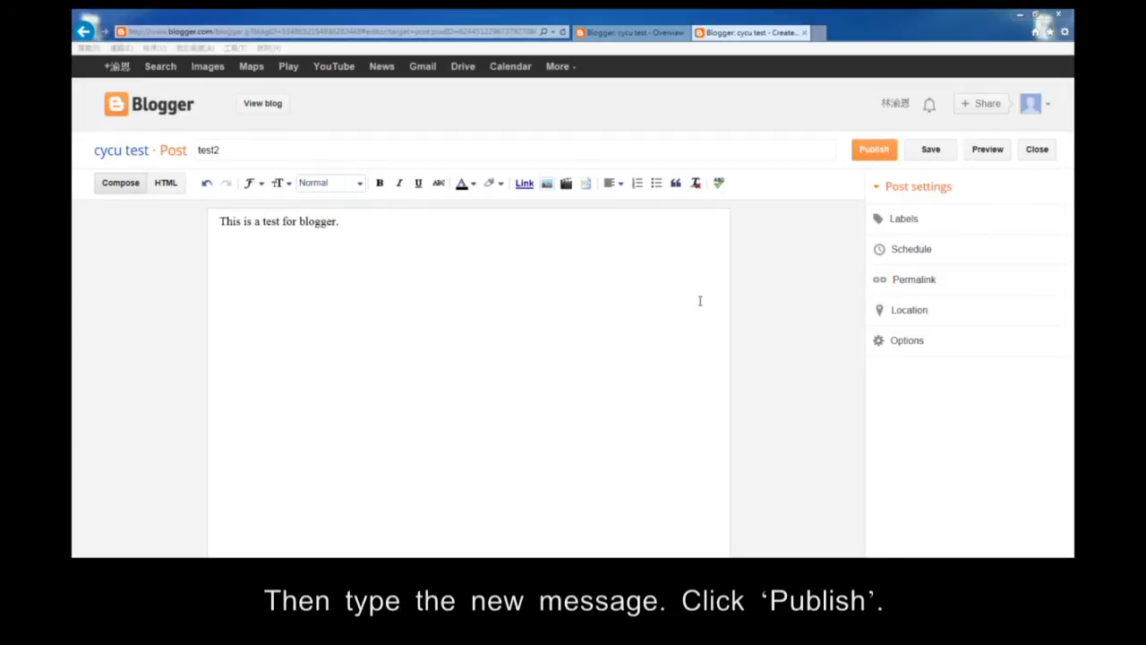
left_click(876, 152)
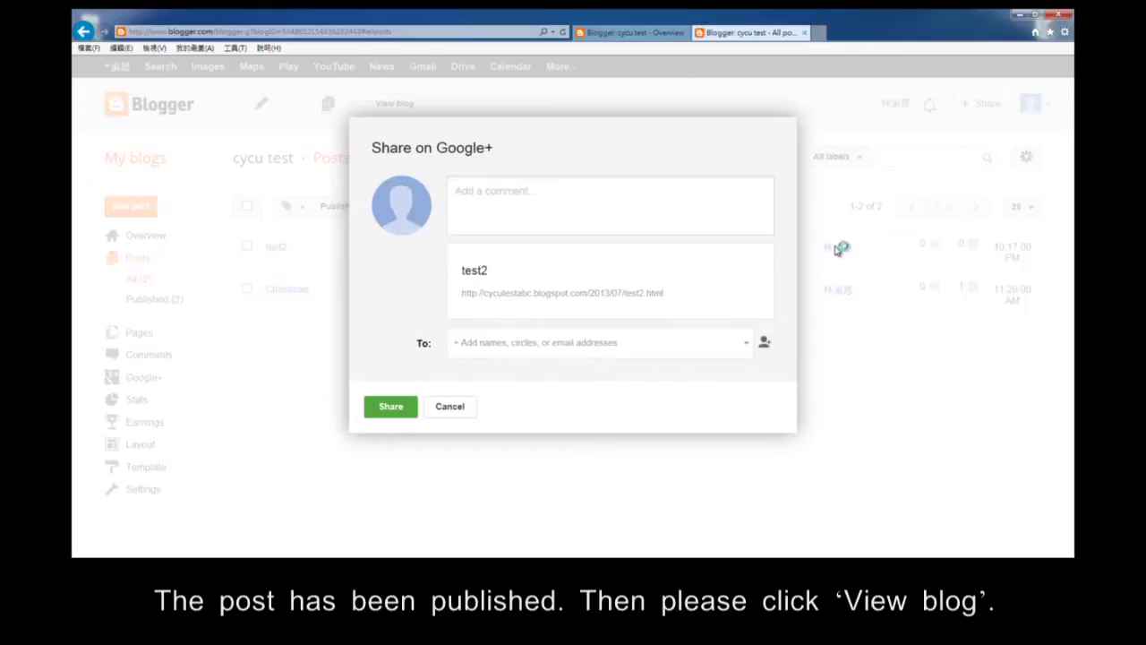
left_click(448, 407)
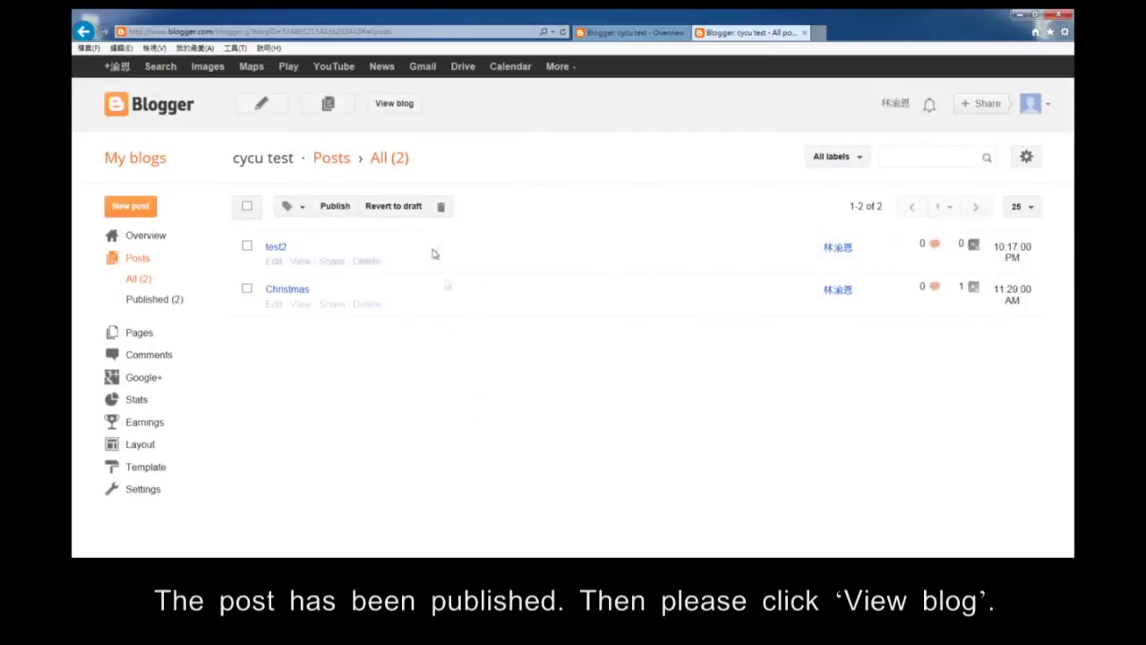
left_click(387, 105)
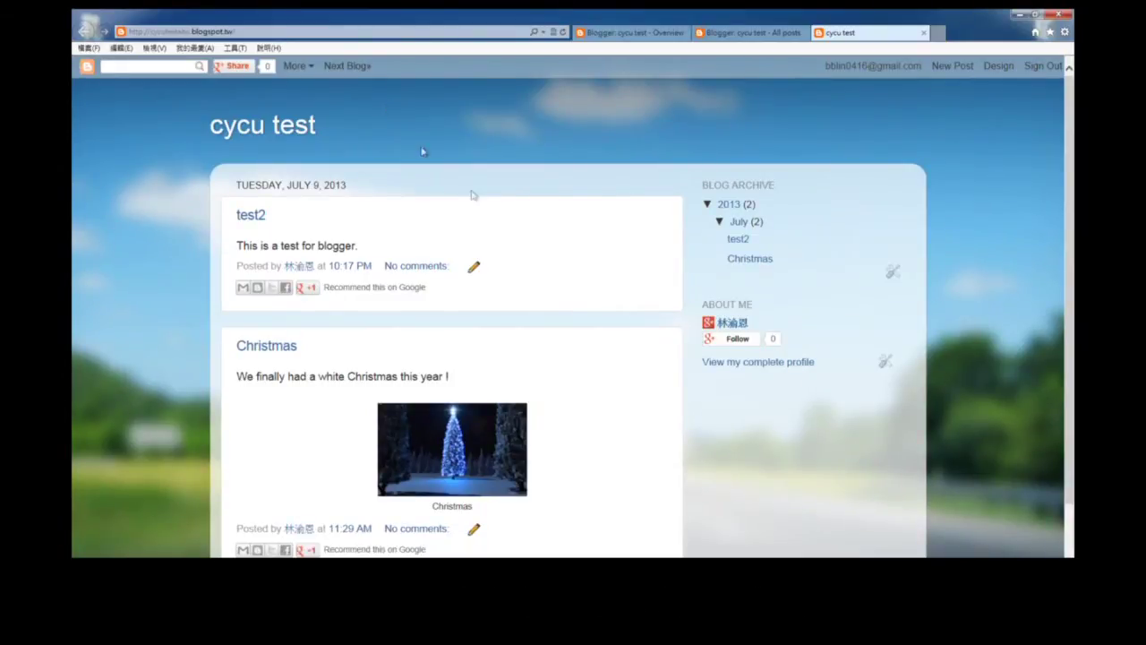
Check both posts on the live blog, then sign out of Blogger again.
scroll(546, 260, "down", 2)
scroll(576, 328, "up", 2)
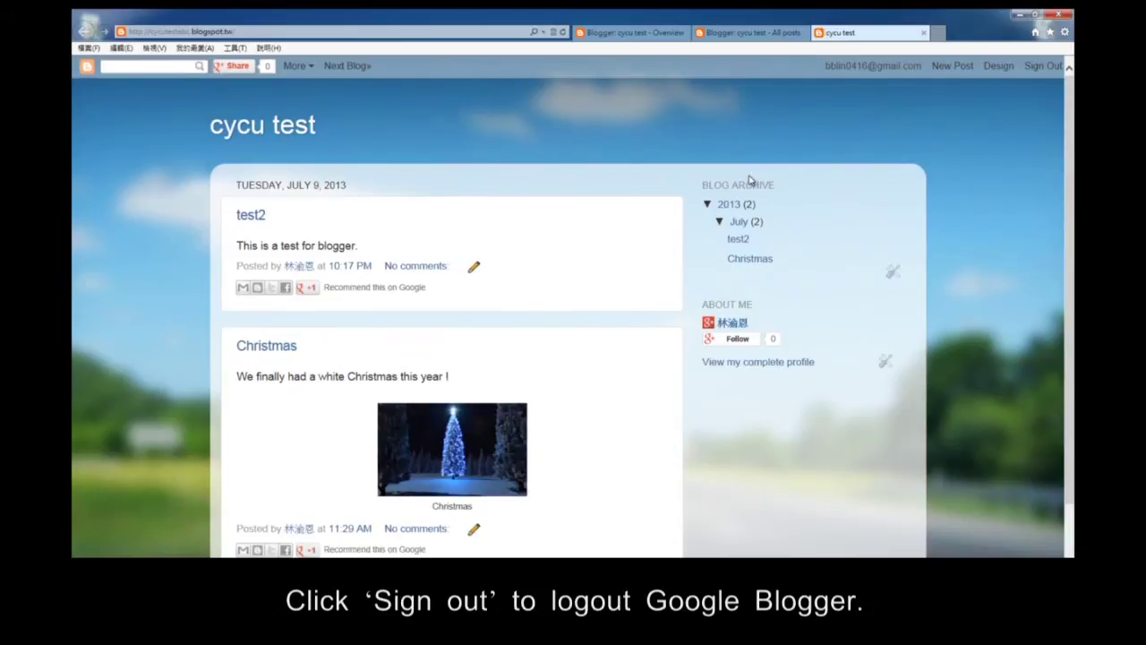
left_click(1043, 65)
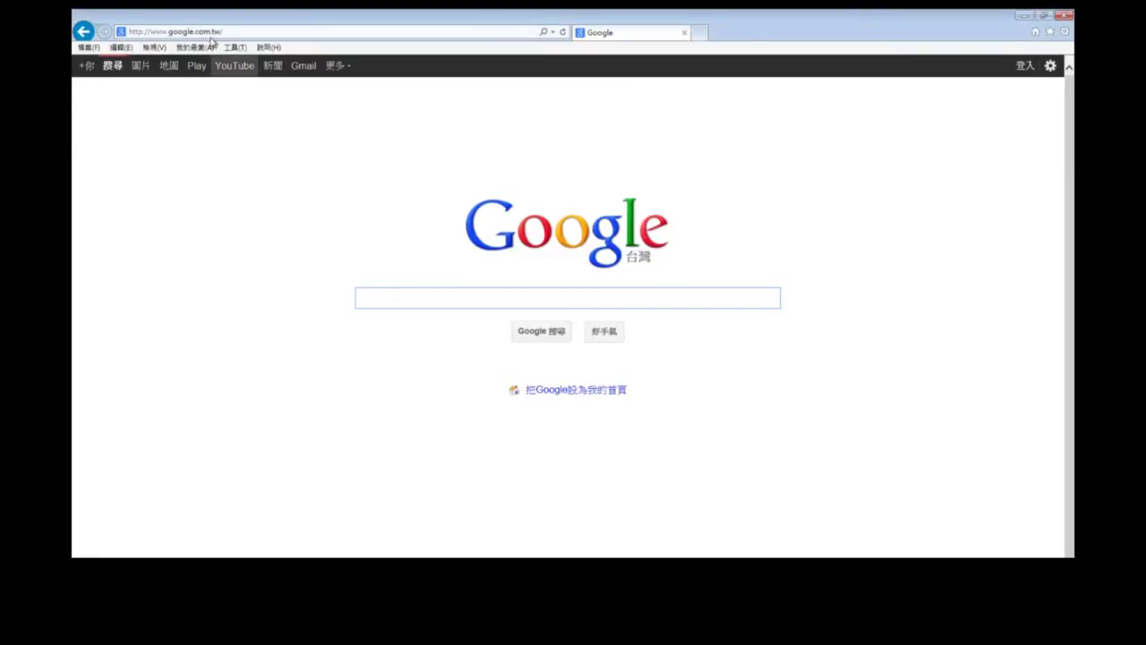
Select the current web address in the browser's address bar to replace it.
left_click(197, 31)
type("http://cycutestabc.blogspot.tw/")
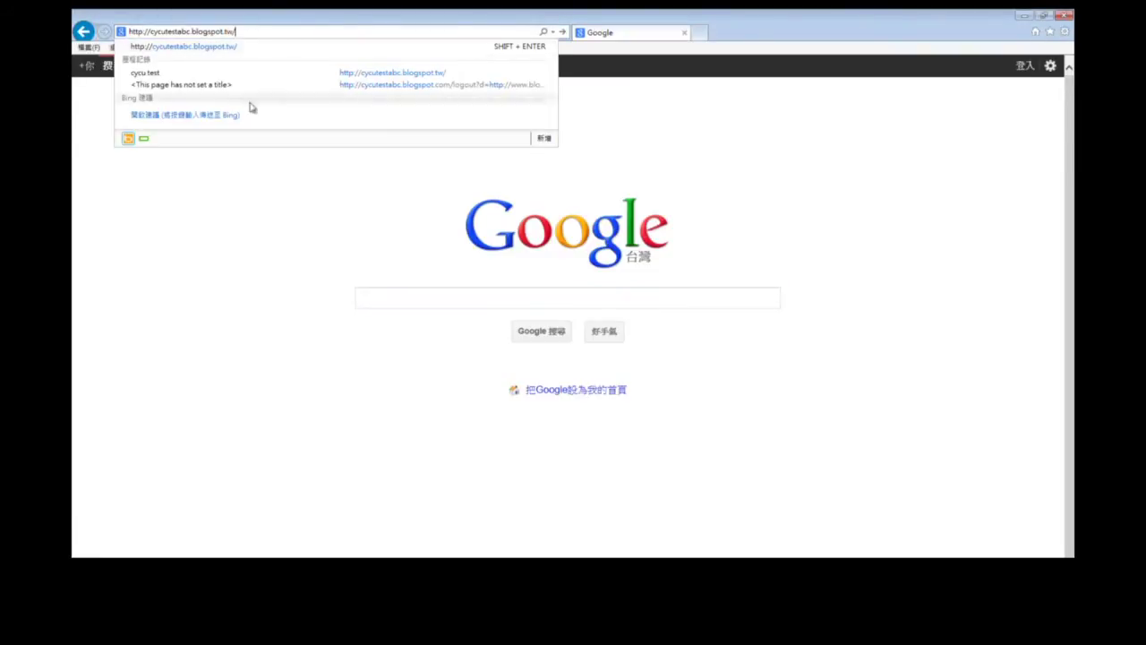
key("Return")
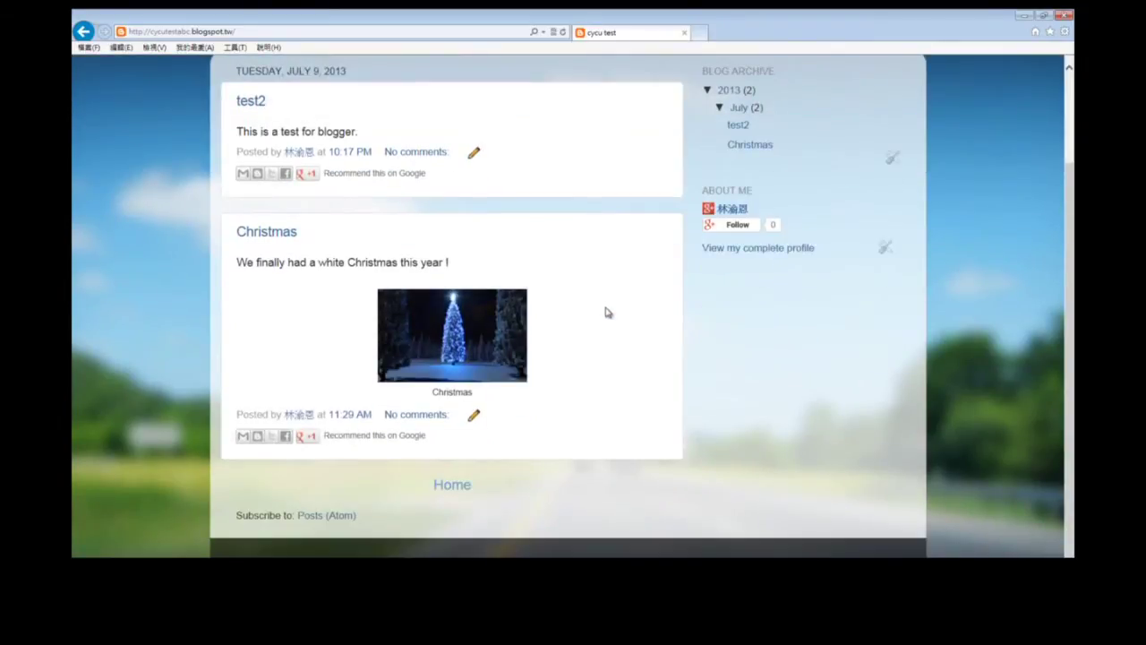
scroll(606, 312, "up", 3)
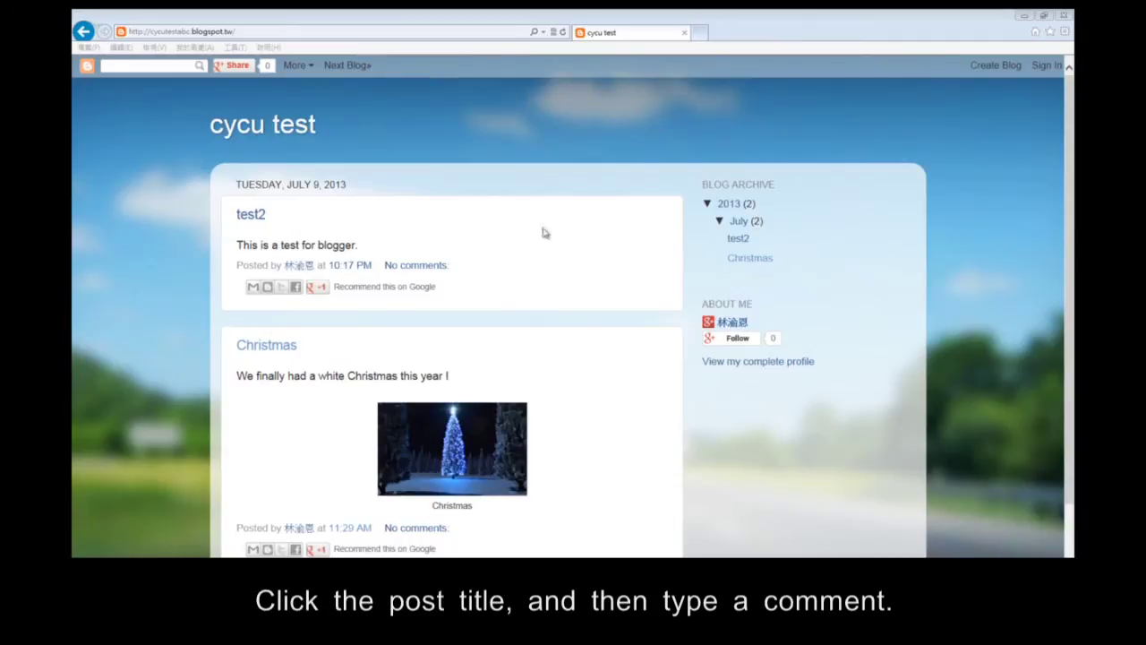
left_click(274, 349)
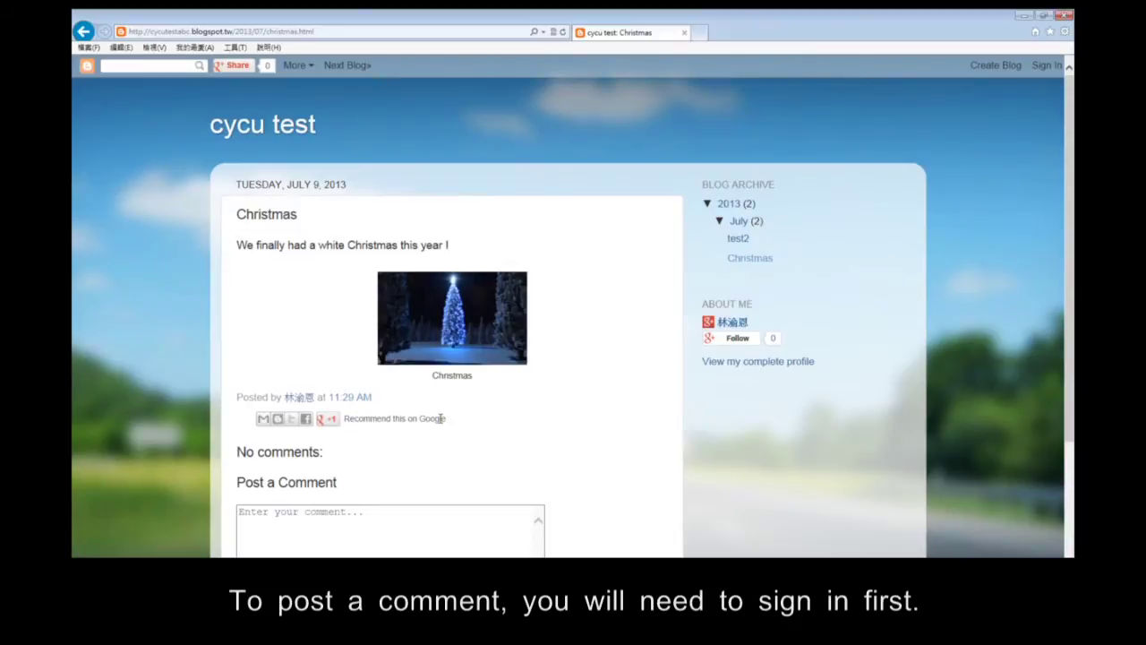
Write 'test !!' in the Christmas post's comment box and comment as a Google Account.
scroll(440, 418, "down", 1)
left_click(427, 459)
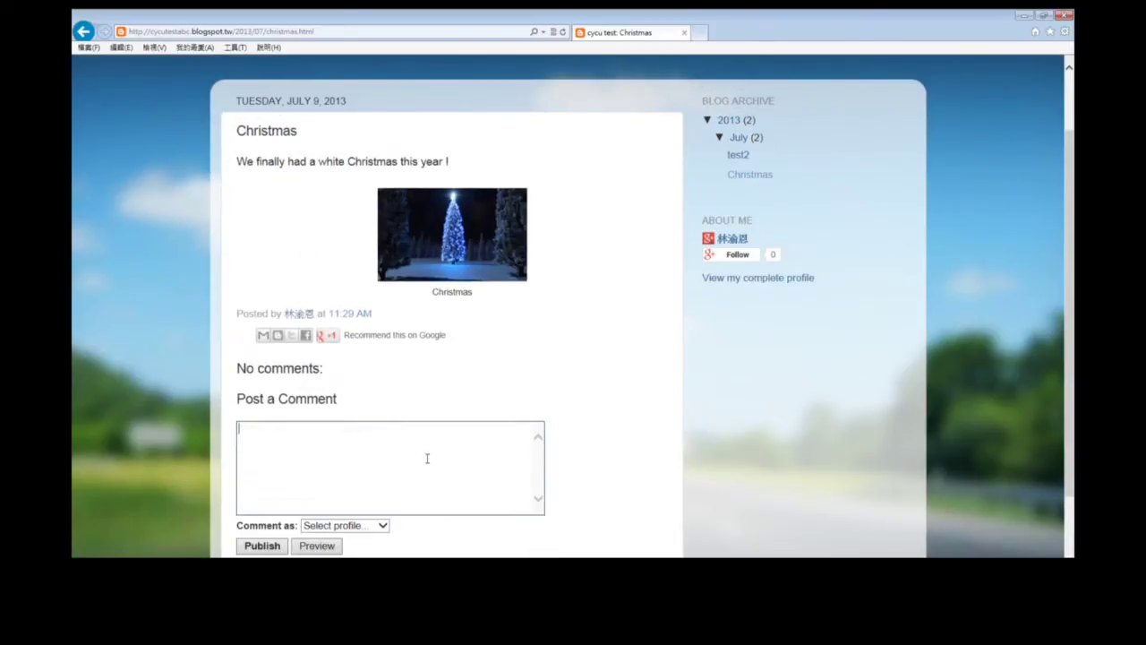
type("test !!")
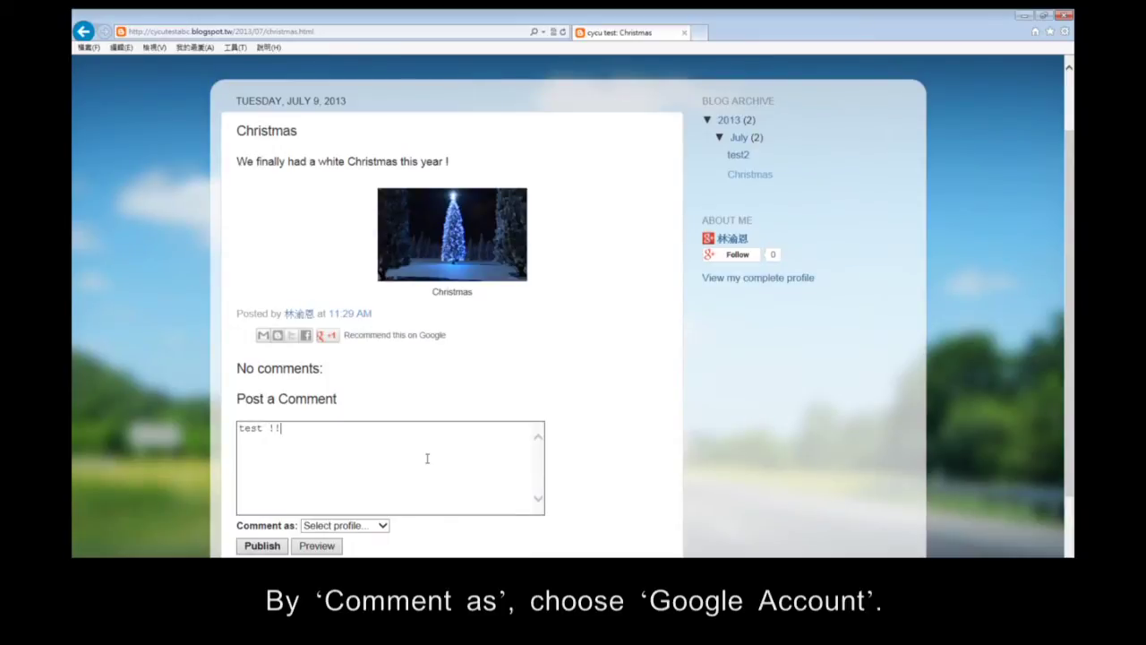
left_click(379, 526)
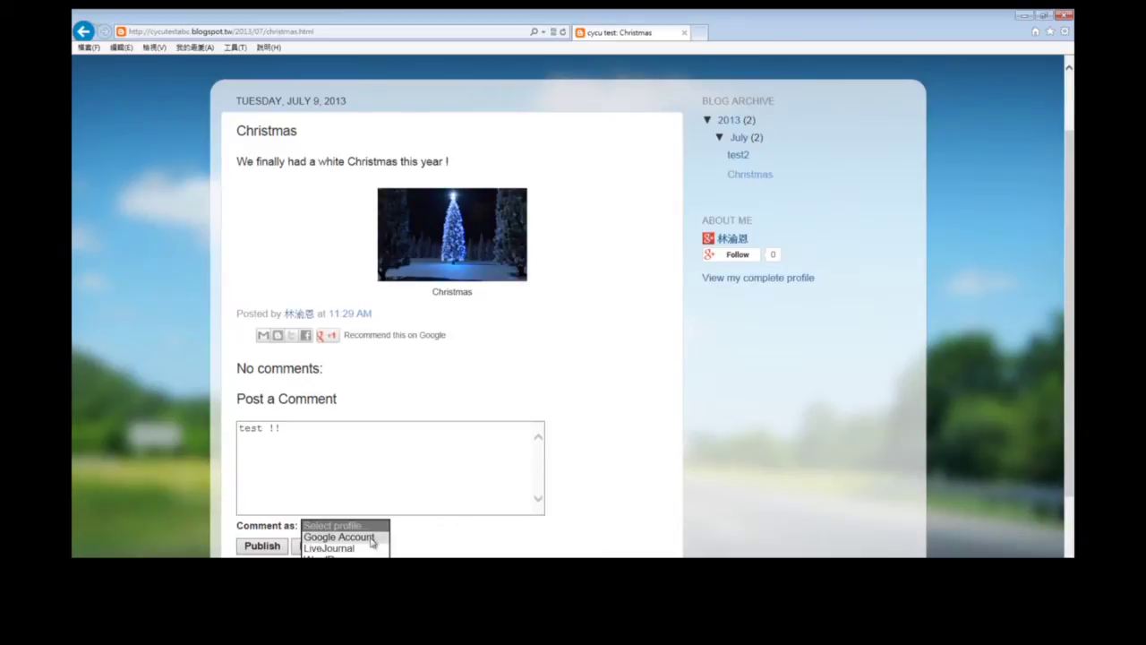
left_click(371, 537)
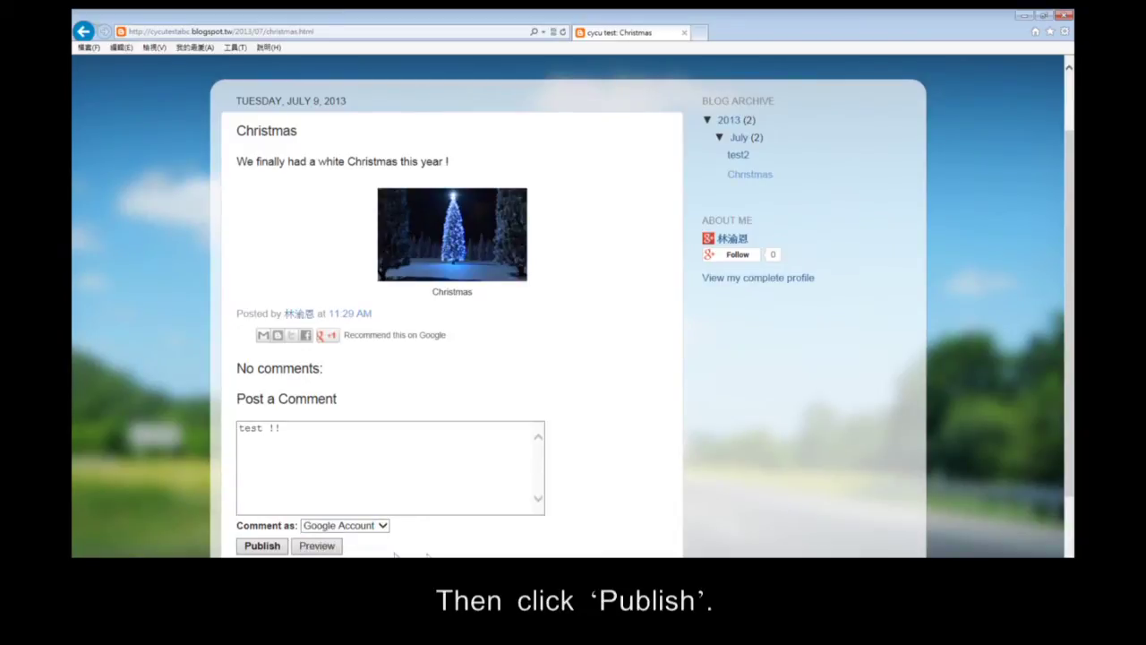
Submit the comment and sign in with the Google account's e-mail and password.
left_click(260, 548)
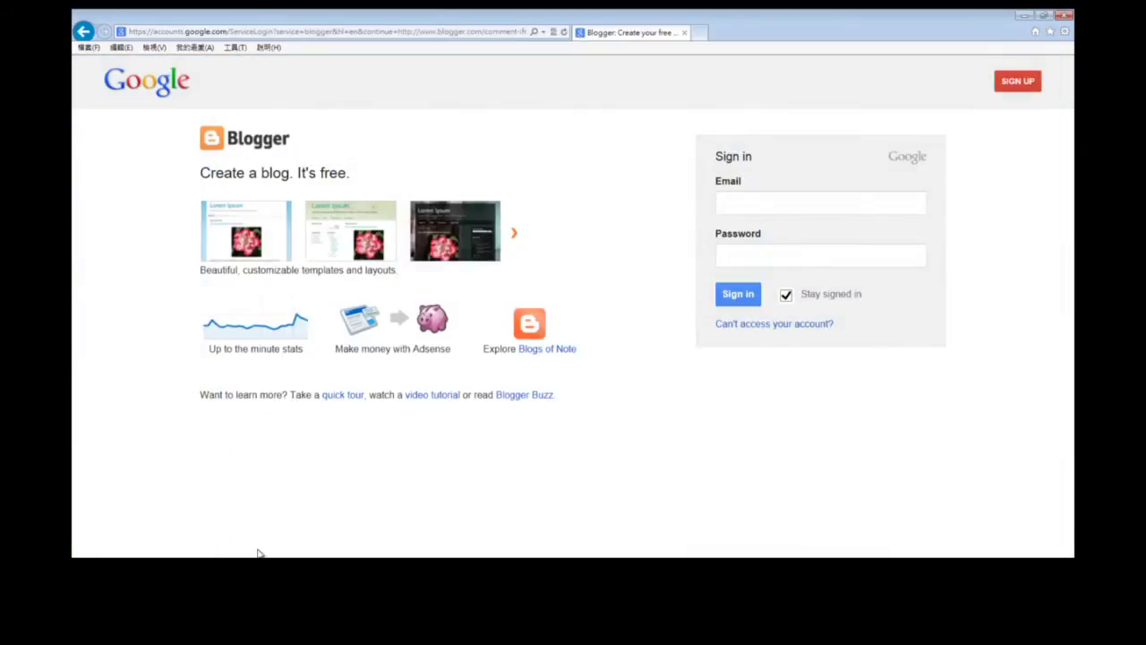
left_click(809, 205)
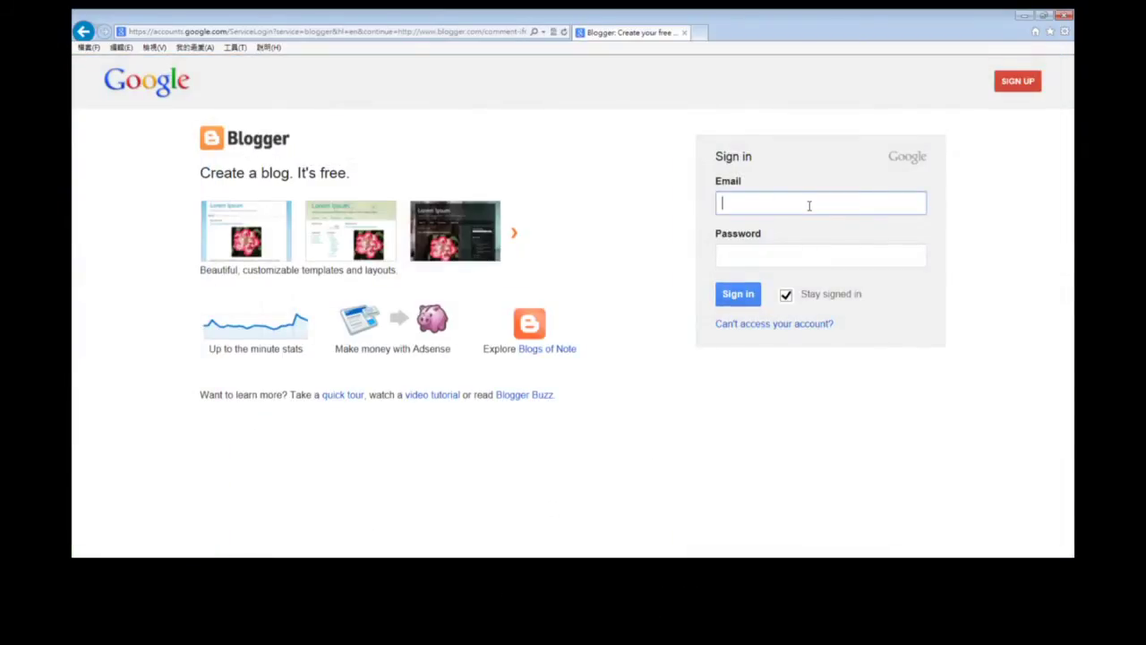
key("Tab")
type("•••••••")
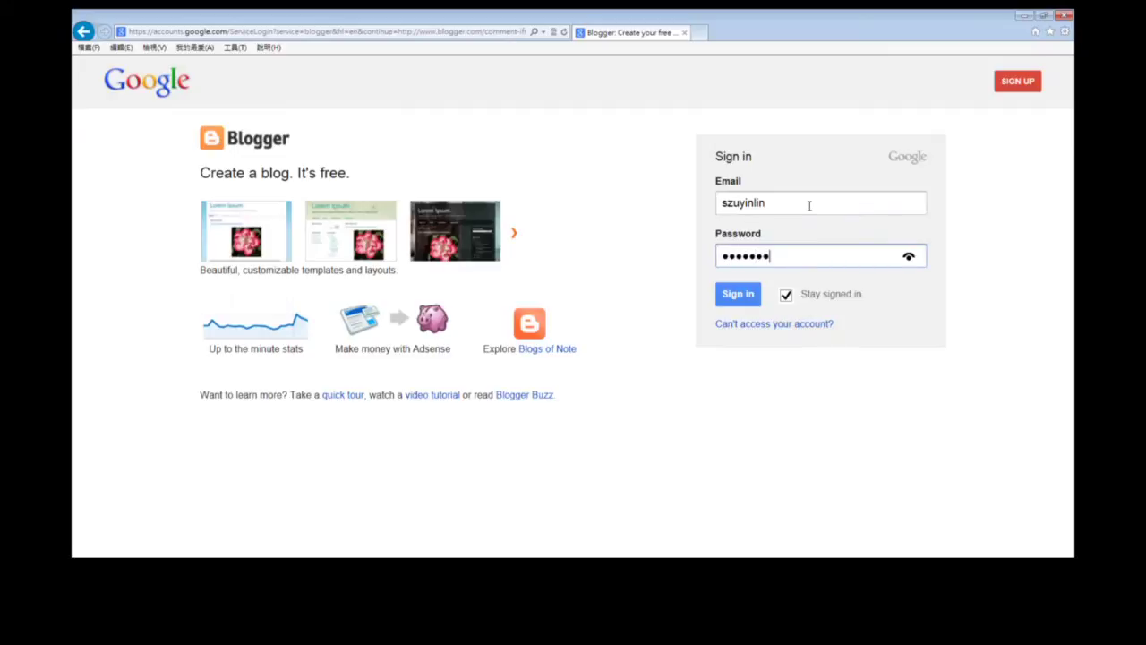
type("•")
left_click(743, 297)
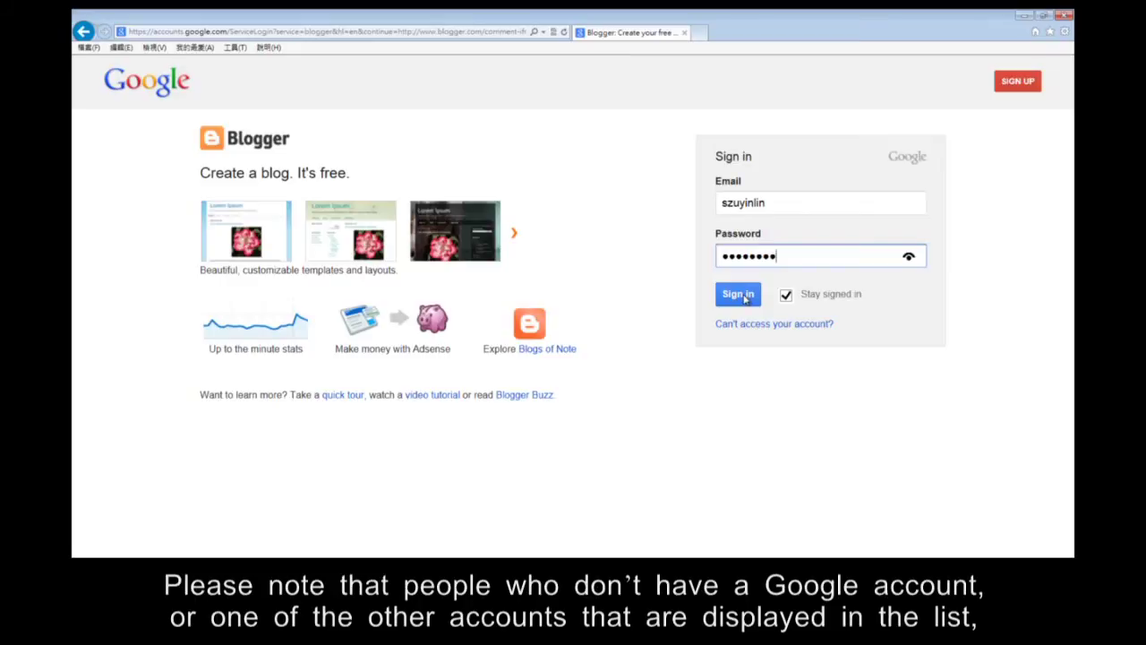
left_click(744, 298)
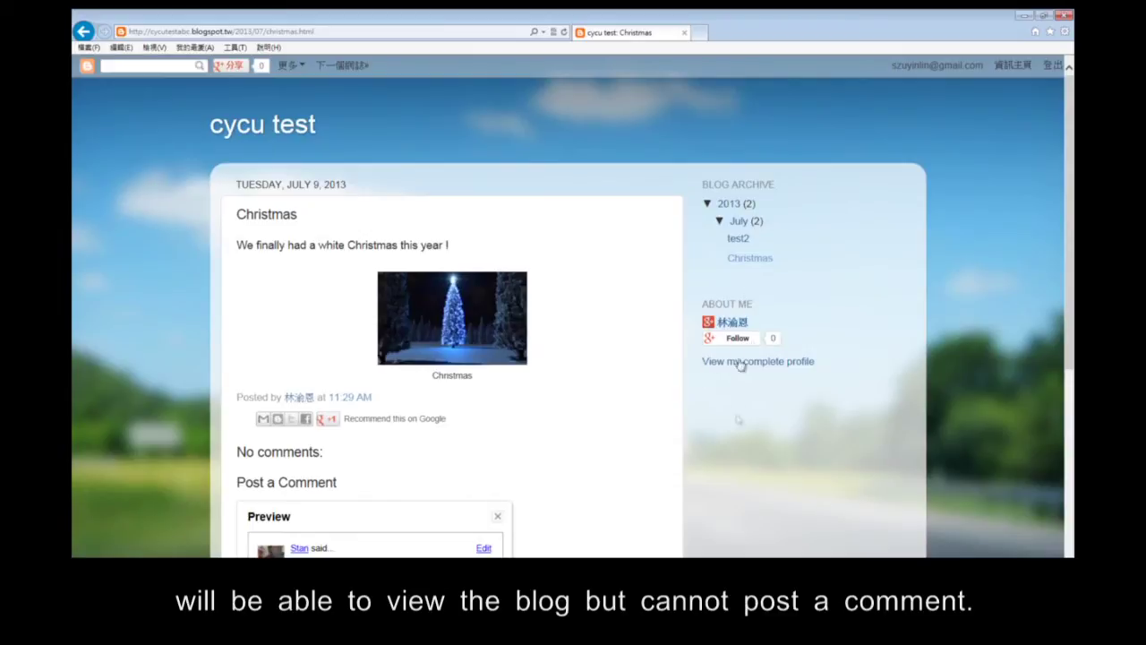
scroll(657, 493, "down", 4)
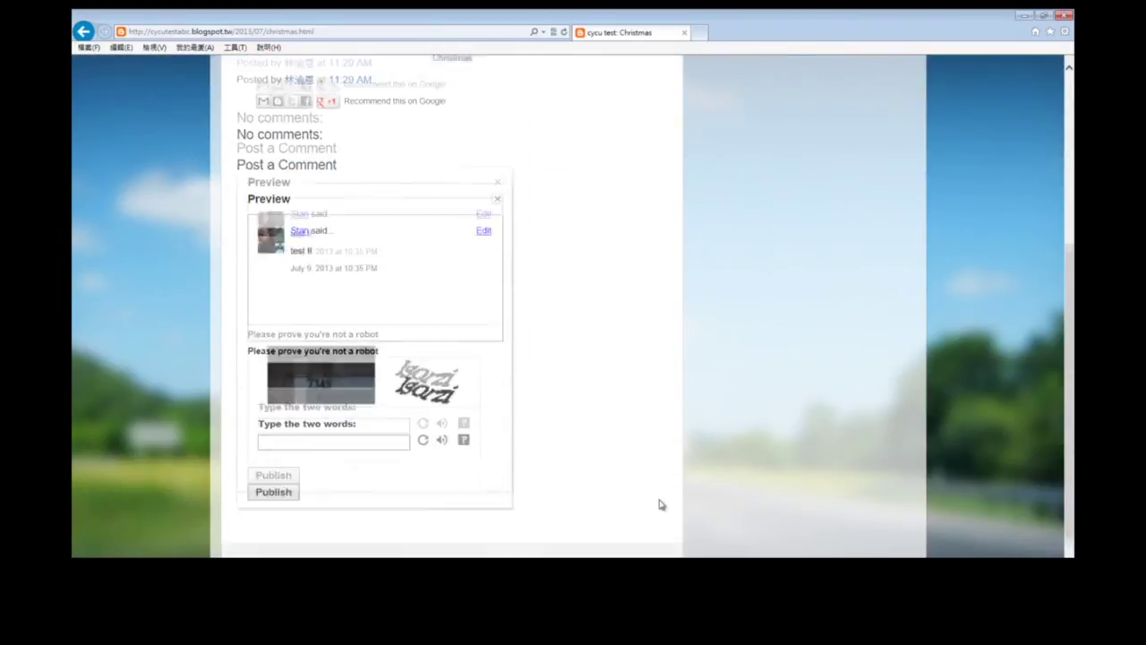
Answer the word-verification check and publish the 'test !!' comment.
left_click(368, 428)
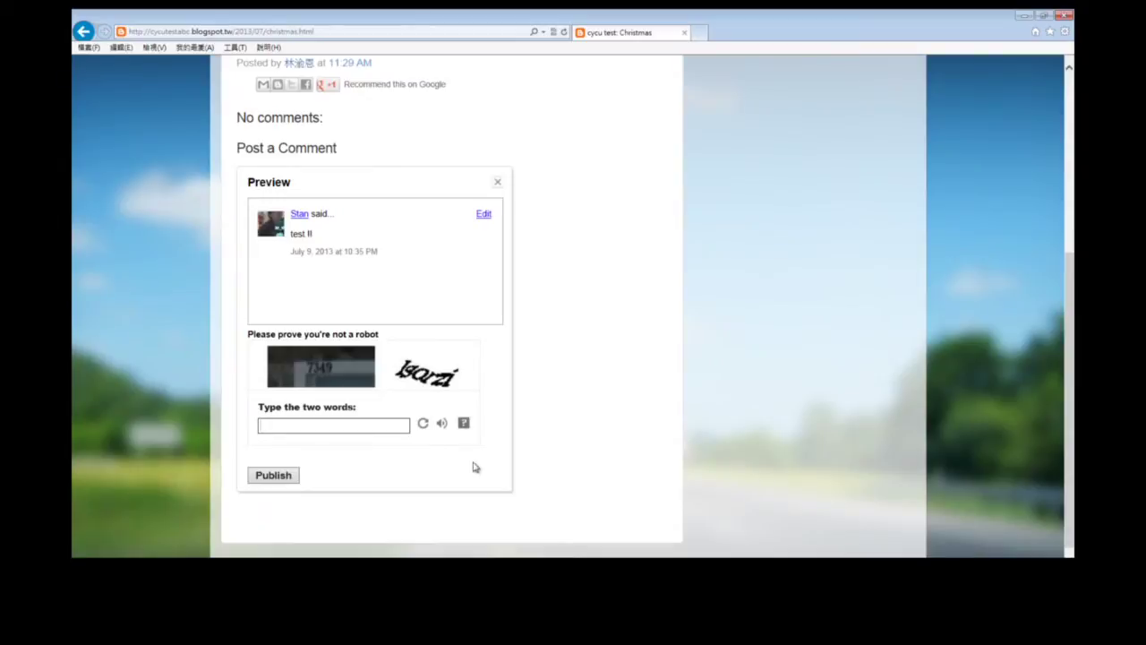
type("7349 lgorzi")
left_click(277, 477)
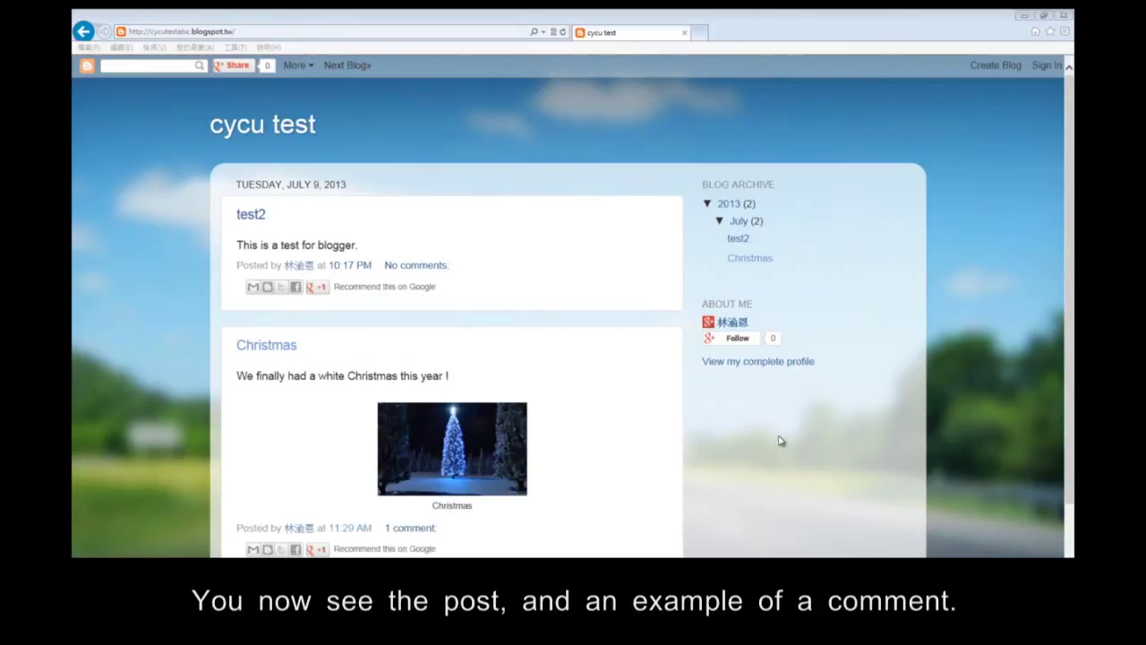
Sign in as the blog owner, open cycu test's Overview, and view the live blog in a new tab.
left_click(1044, 64)
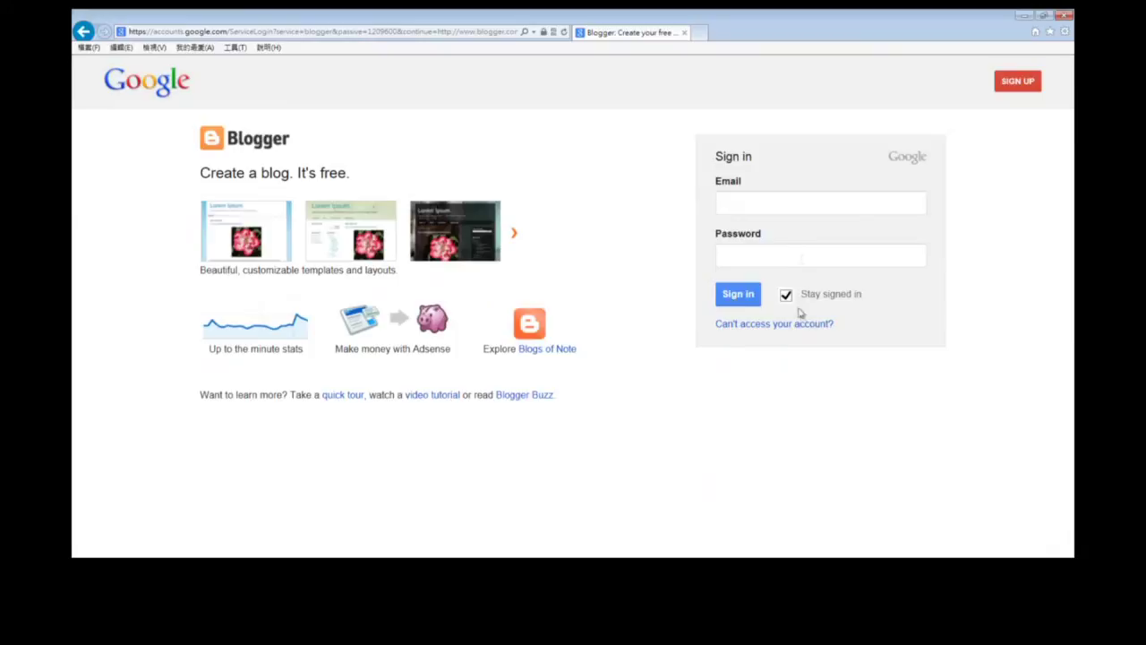
left_click(796, 205)
type("bb")
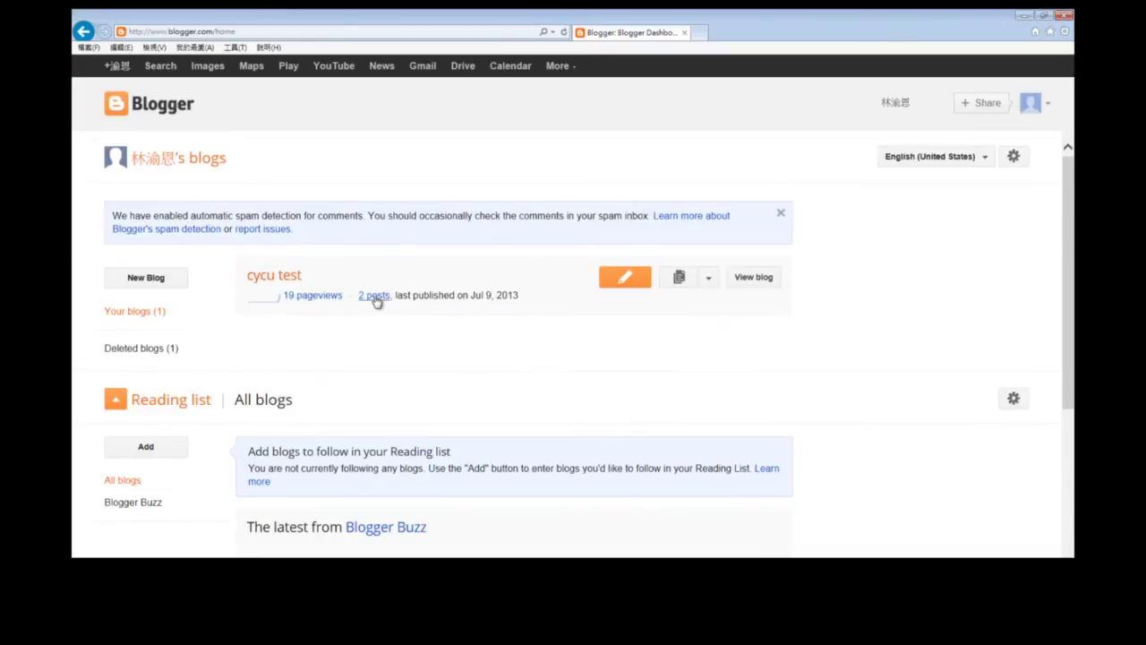
left_click(284, 278)
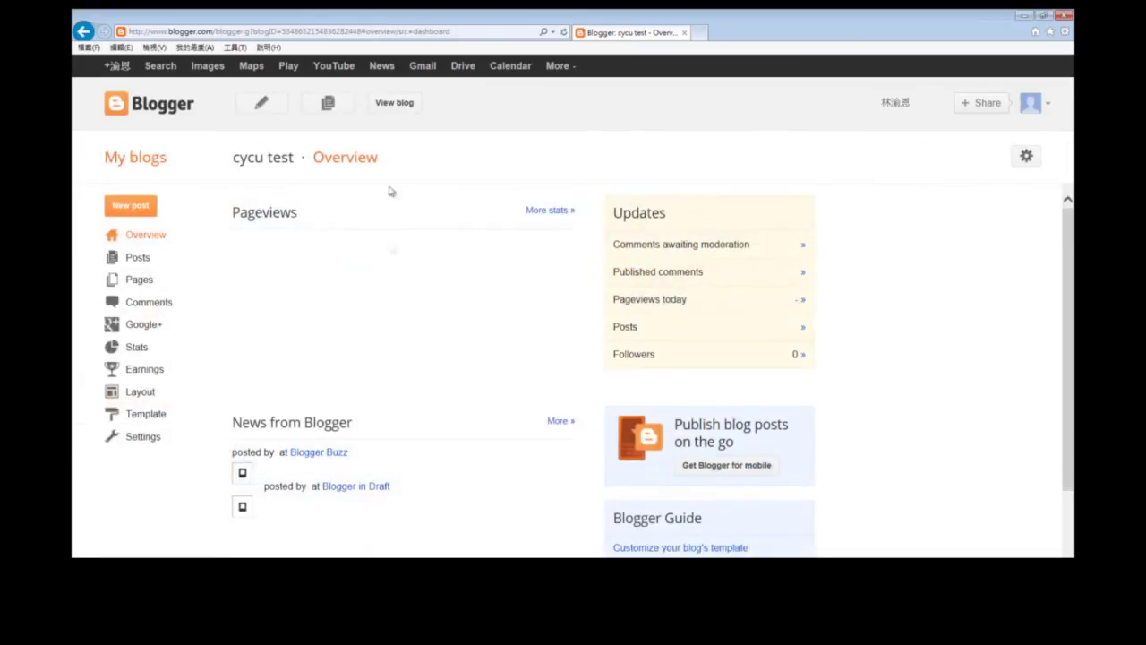
left_click(394, 104)
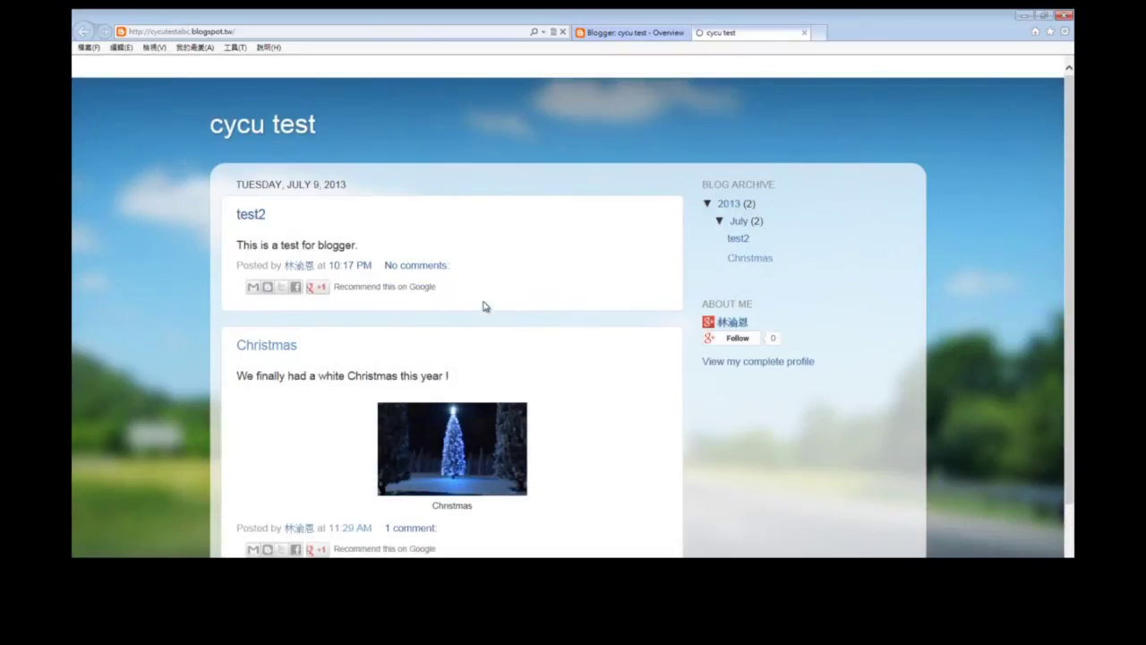
Follow the Christmas post's '1 comment' link and scroll through the 'test !!' comment.
scroll(515, 287, "down", 3)
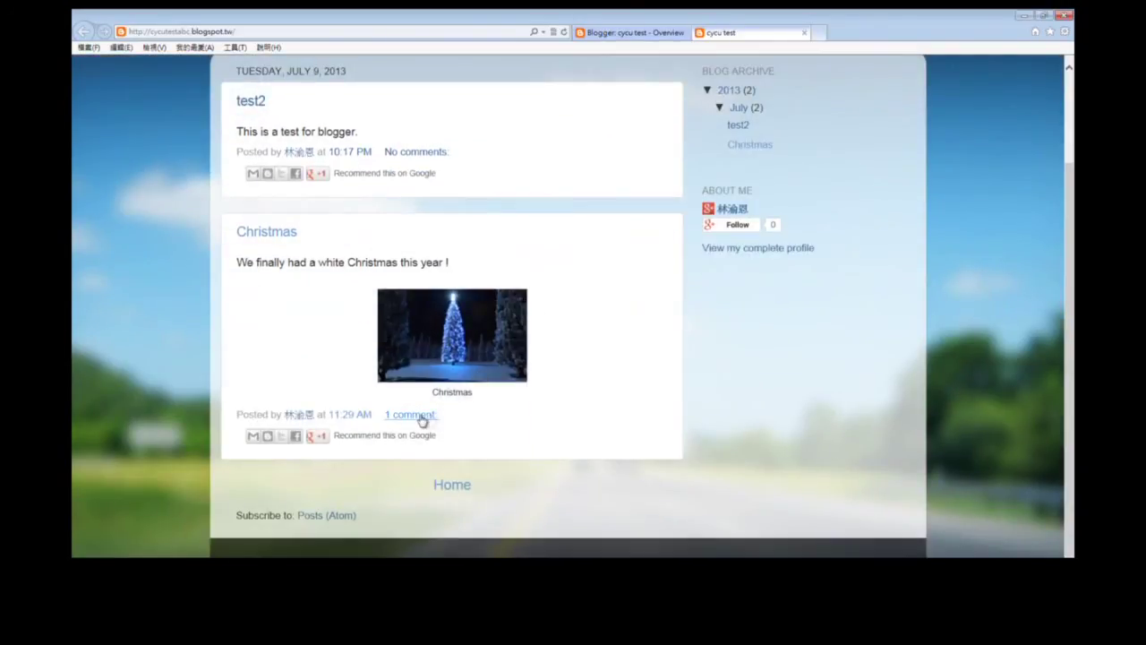
left_click(422, 421)
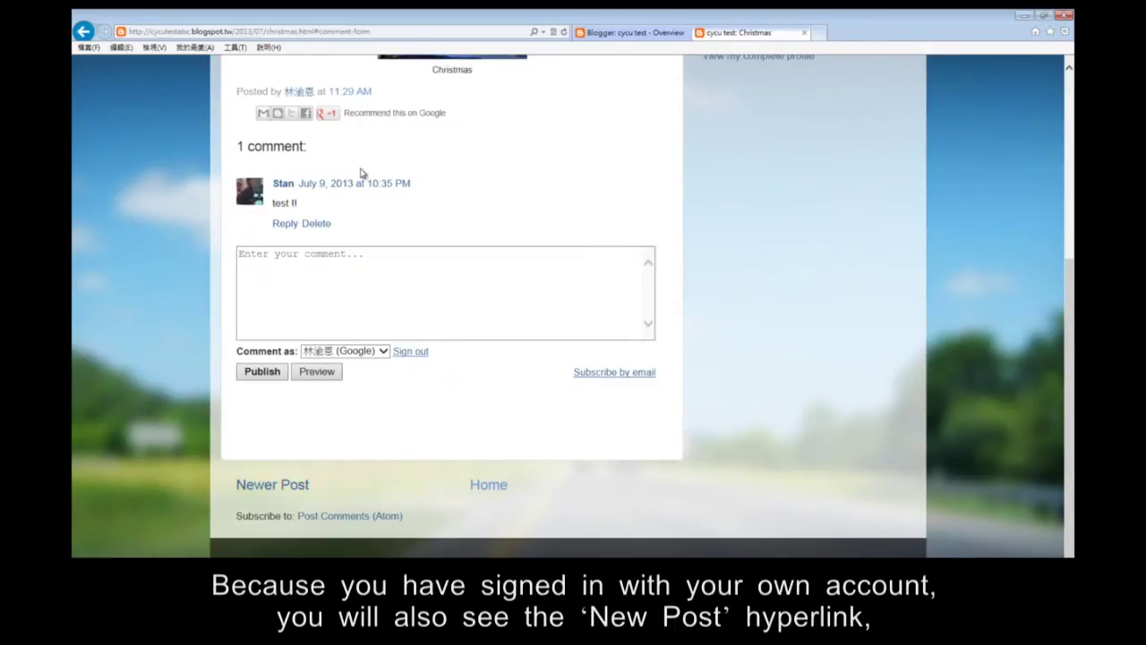
scroll(409, 240, "up", 5)
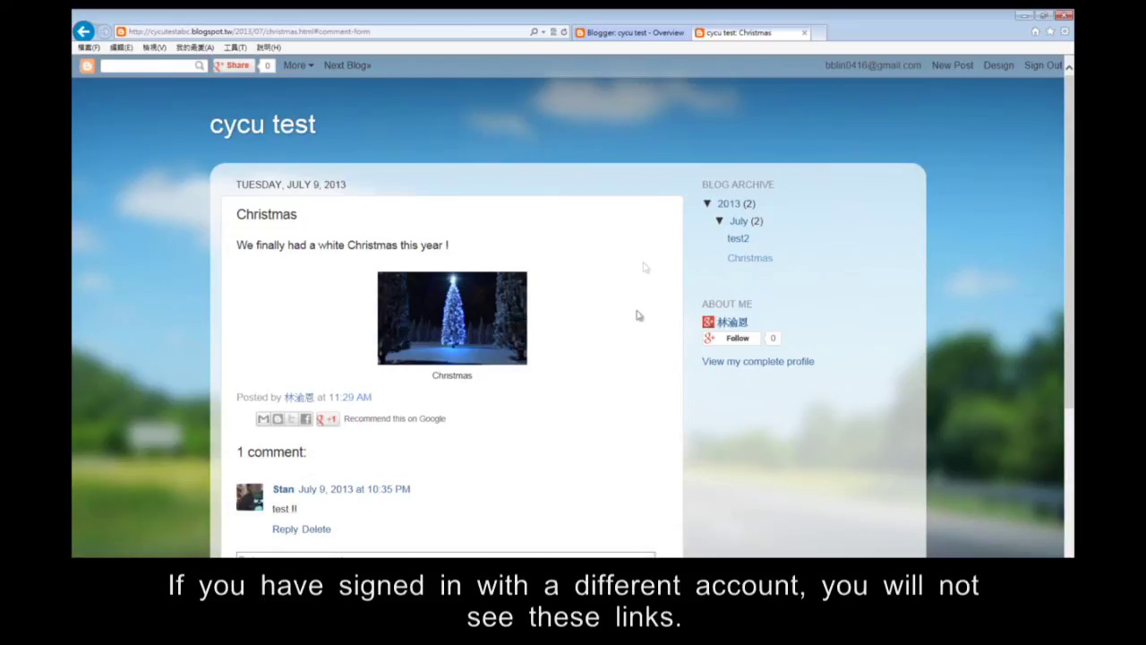
scroll(618, 335, "down", 3)
scroll(620, 335, "up", 3)
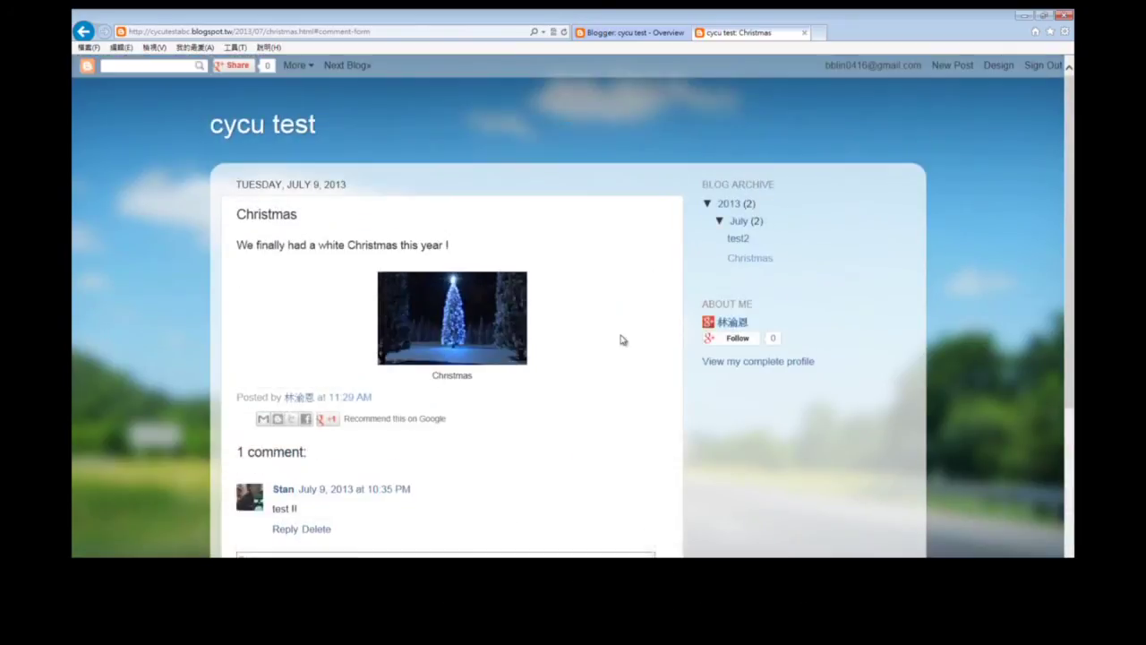
Return to the cycu test home page via the blog title and review test2 and Christmas.
left_click(280, 130)
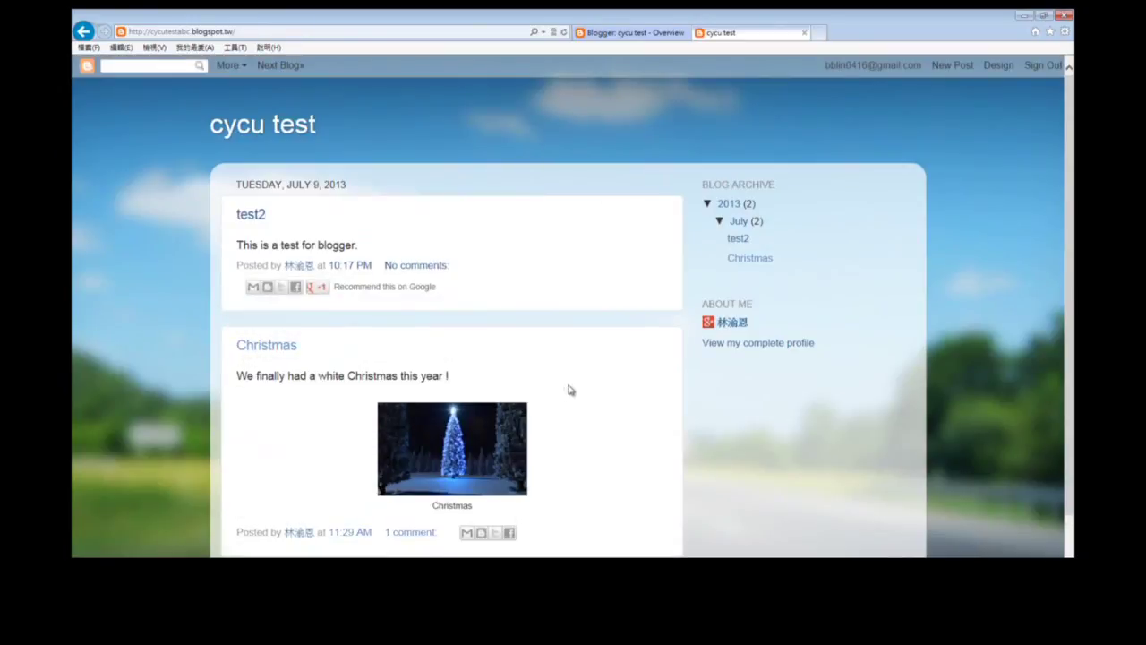
scroll(563, 381, "down", 1)
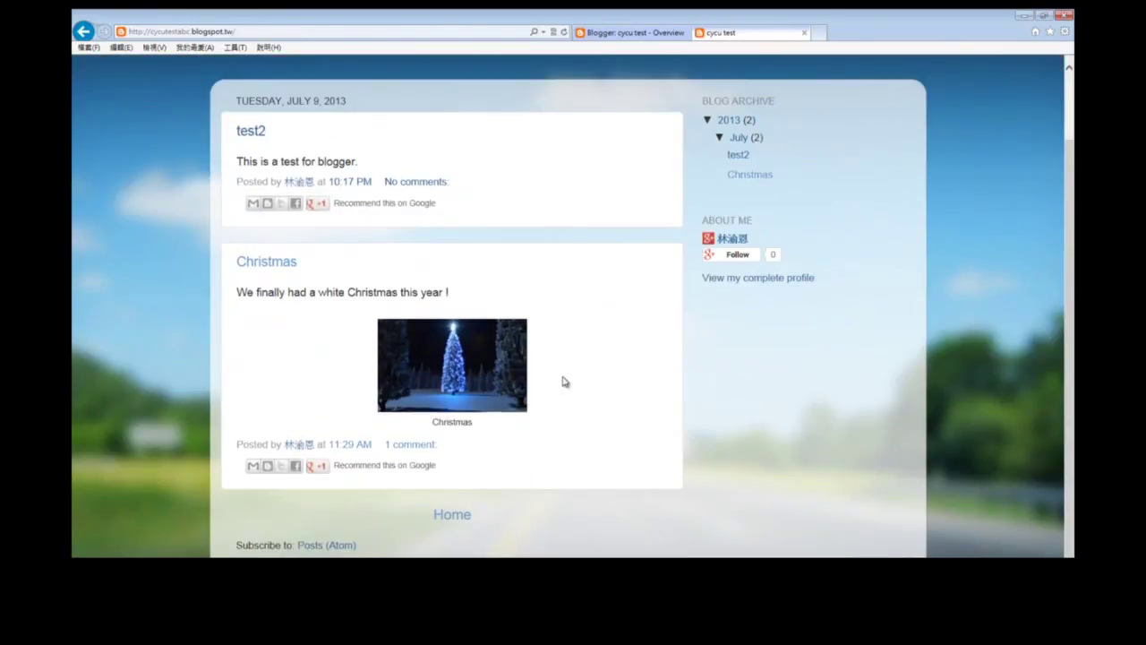
scroll(563, 381, "up", 1)
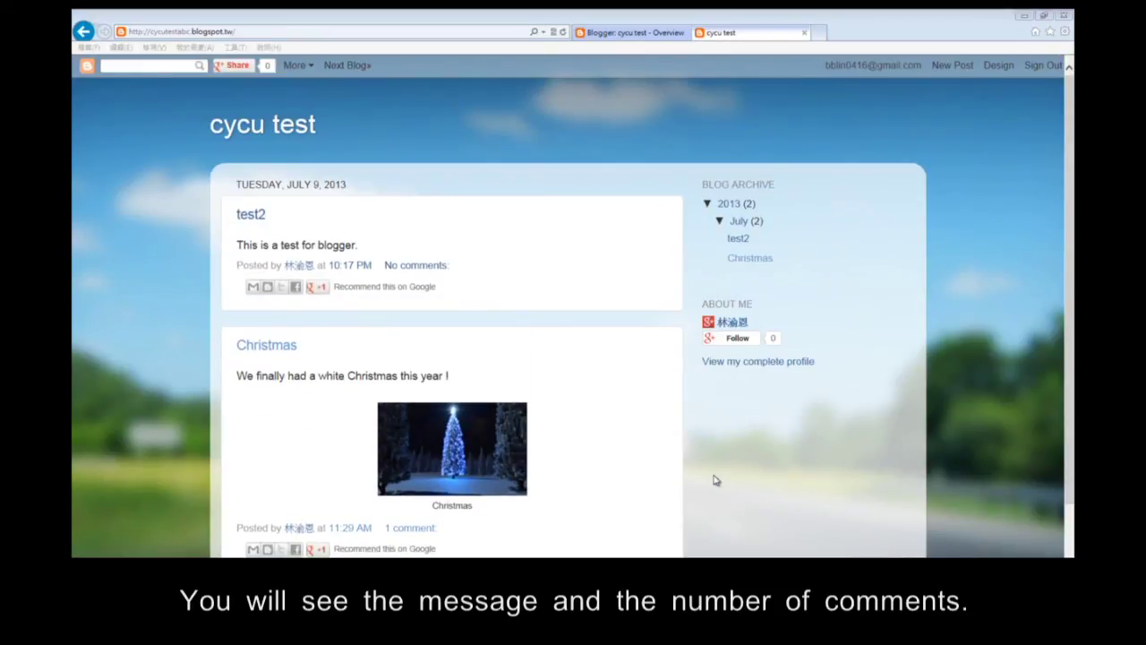